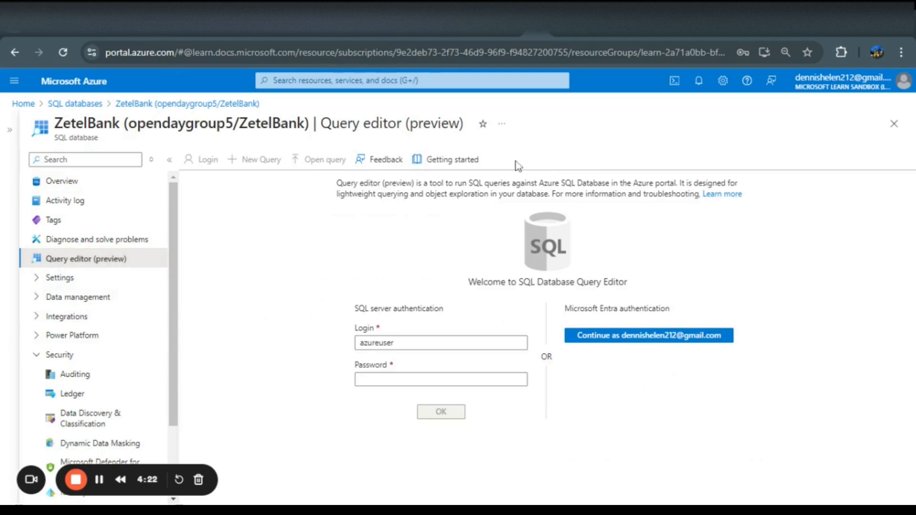
Sign in to the query editor with SQL server authentication, entering the azureuser account password
{"action": "left_click", "coordinate": [444, 382]}
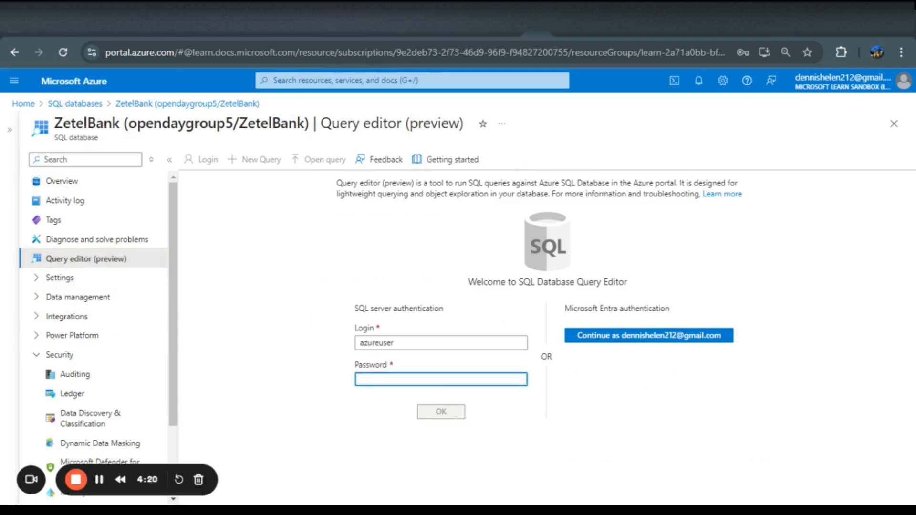
{"action": "type", "text": "****"}
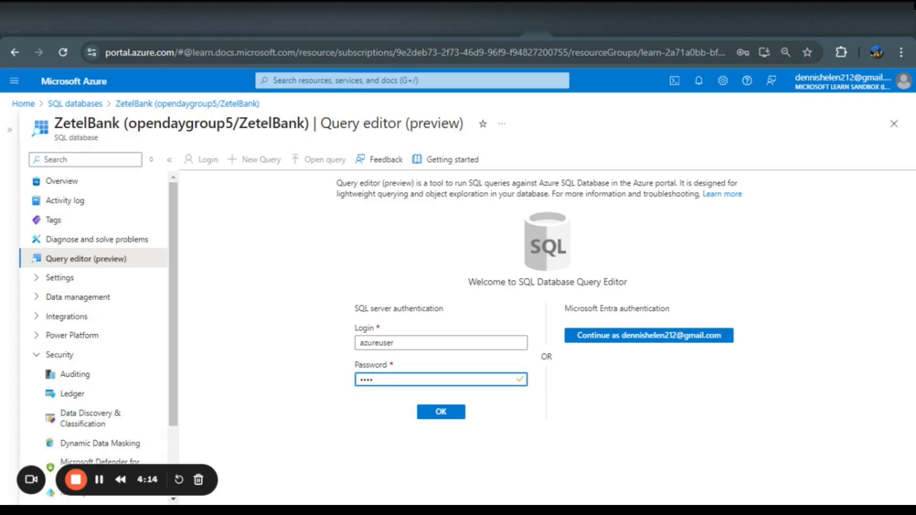
{"action": "type", "text": "****"}
{"action": "left_click", "coordinate": [446, 415]}
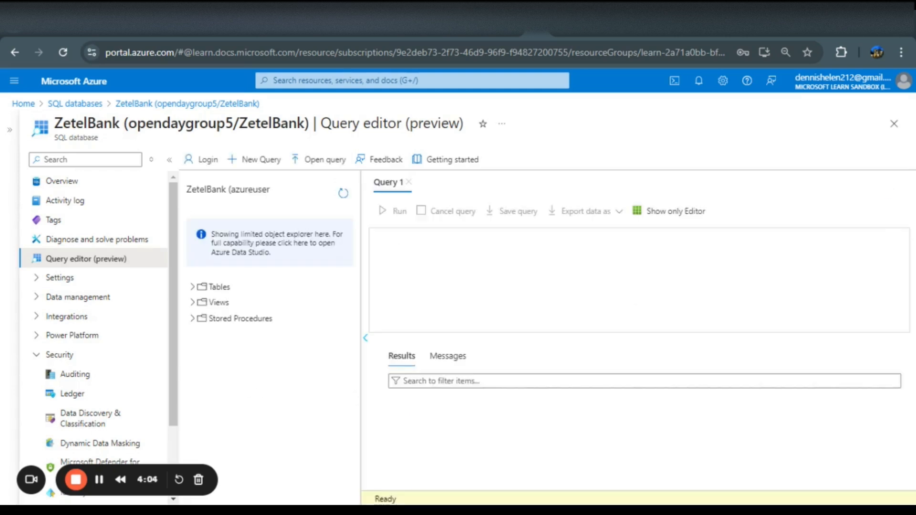
Expand the database's Tables folder and paste the prepared customer-address join query into the editor
{"action": "left_click", "coordinate": [192, 287]}
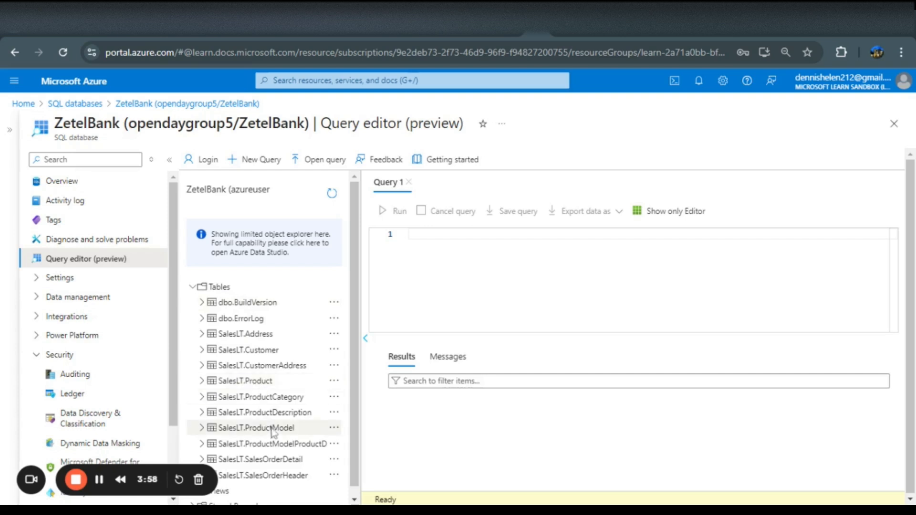
{"action": "scroll", "coordinate": [274, 429], "scroll_direction": "down", "scroll_amount": 1}
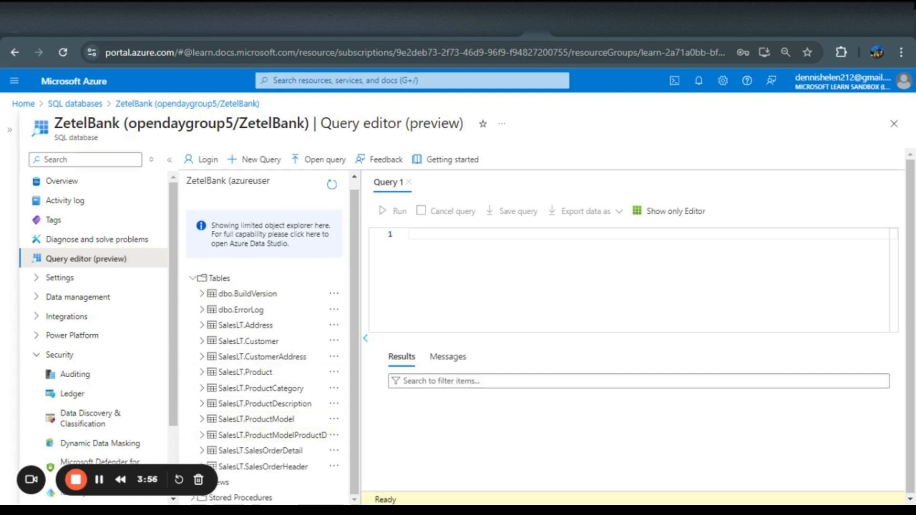
{"action": "right_click", "coordinate": [432, 237]}
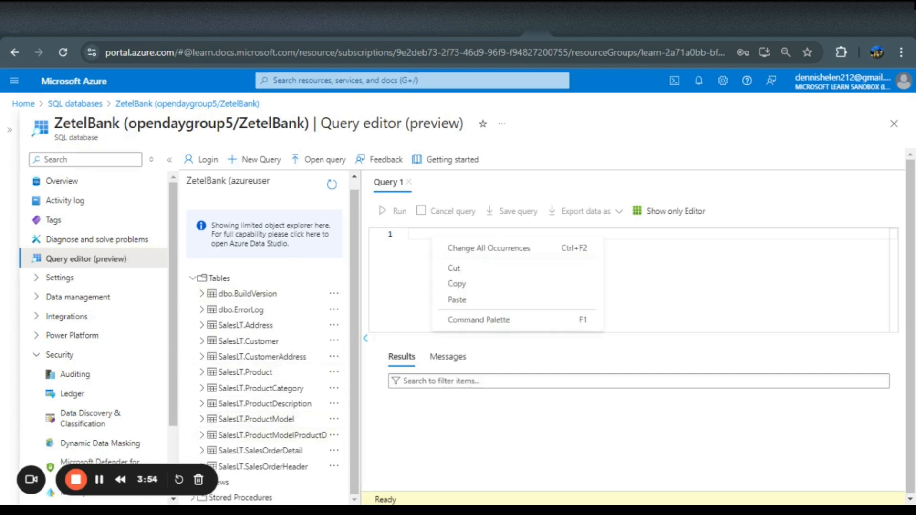
{"action": "left_click", "coordinate": [456, 299]}
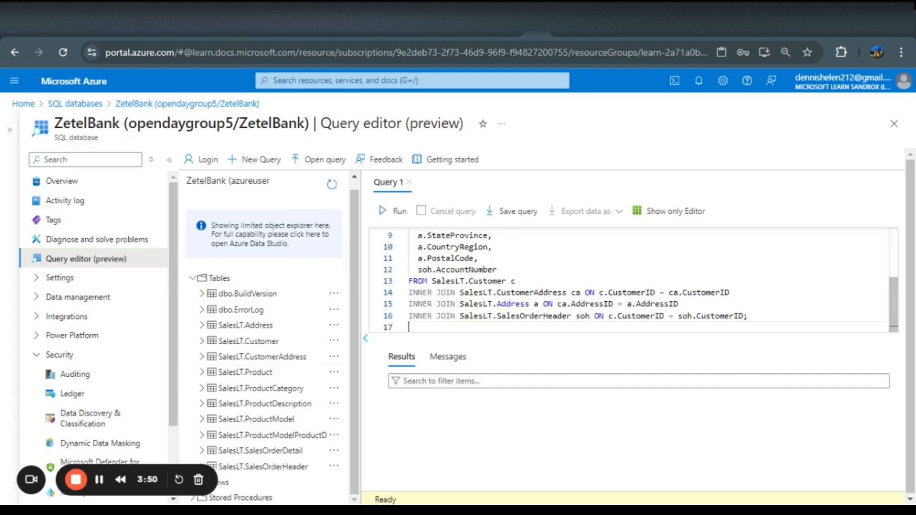
Review the pasted query's selected columns and joins, then run it
{"action": "scroll", "coordinate": [629, 279], "scroll_direction": "up", "scroll_amount": 3}
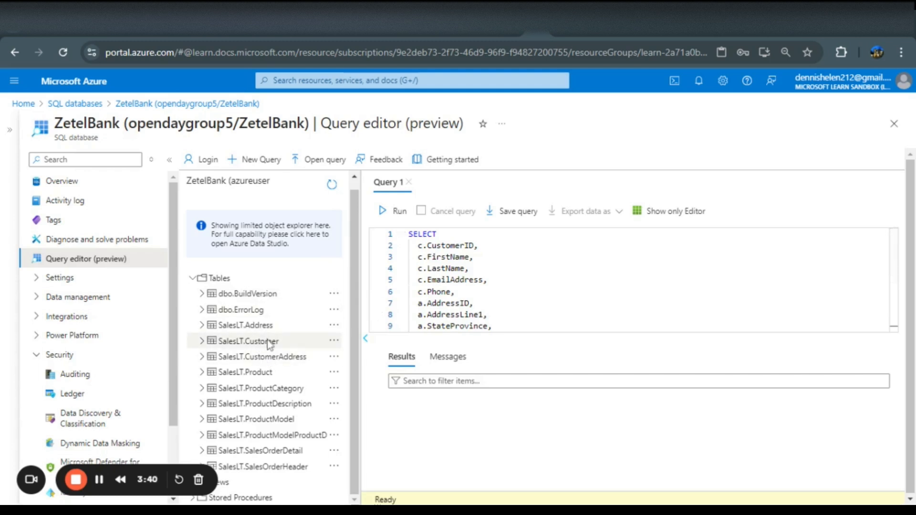
{"action": "scroll", "coordinate": [635, 279], "scroll_direction": "down", "scroll_amount": 3}
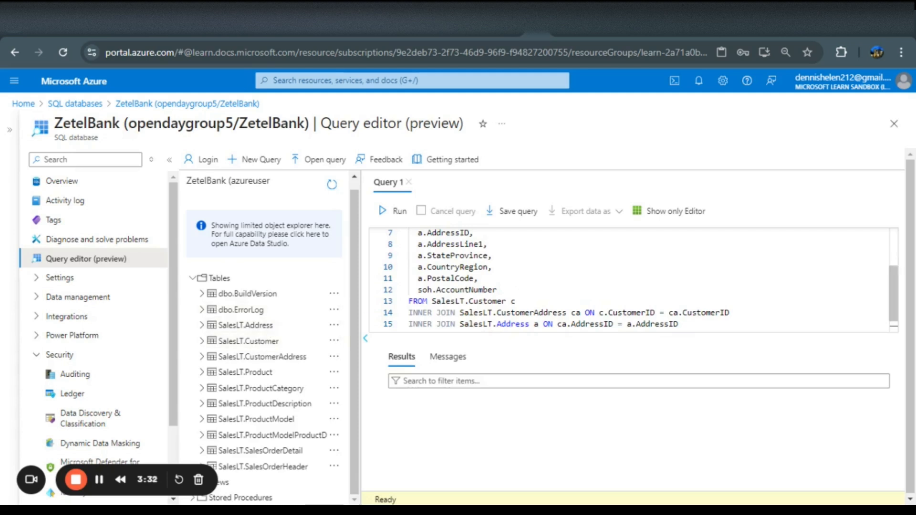
{"action": "scroll", "coordinate": [635, 279], "scroll_direction": "up", "scroll_amount": 3}
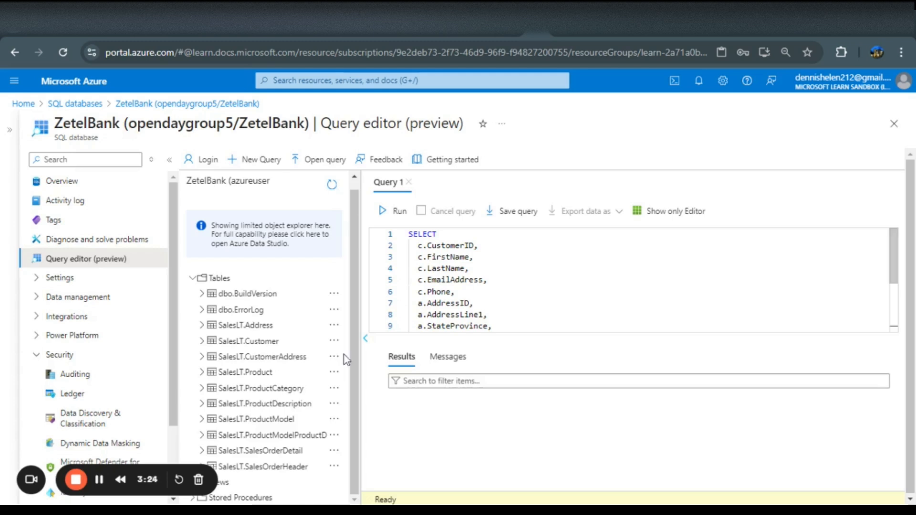
{"action": "scroll", "coordinate": [633, 280], "scroll_direction": "down", "scroll_amount": 3}
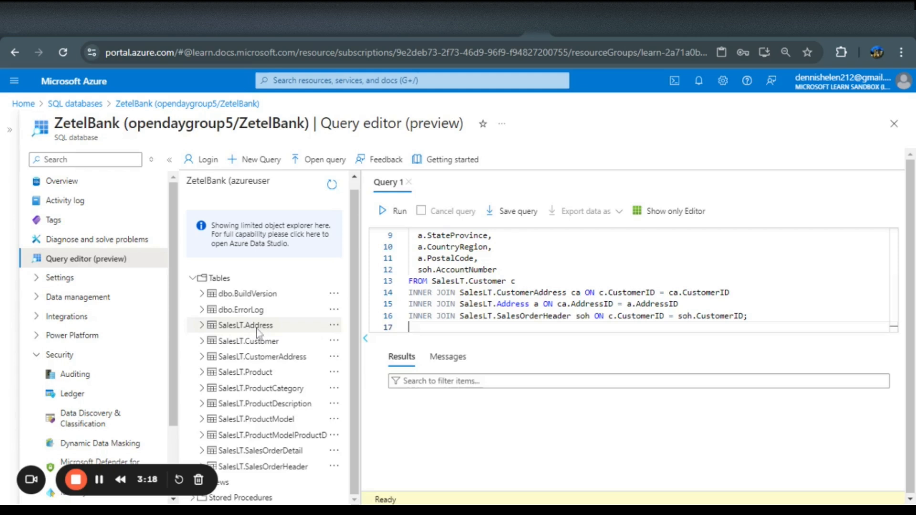
{"action": "scroll", "coordinate": [629, 281], "scroll_direction": "up", "scroll_amount": 3}
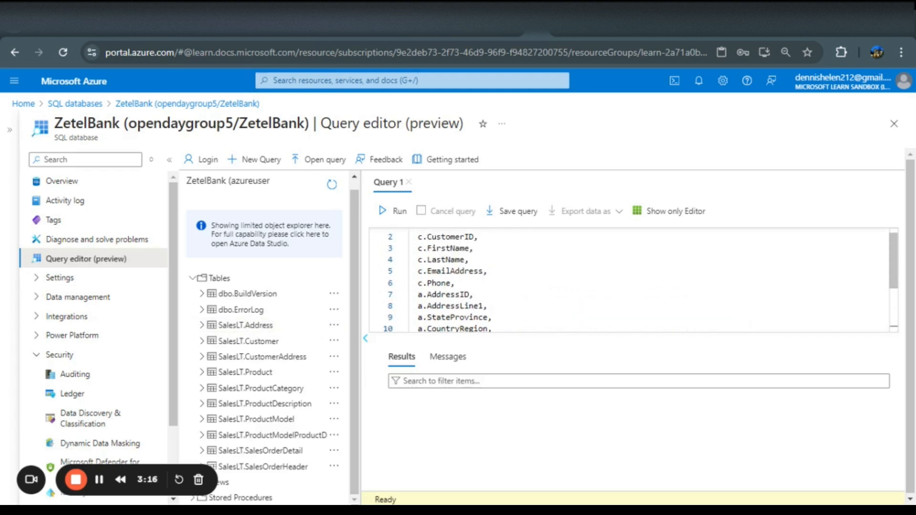
{"action": "scroll", "coordinate": [633, 280], "scroll_direction": "down", "scroll_amount": 2}
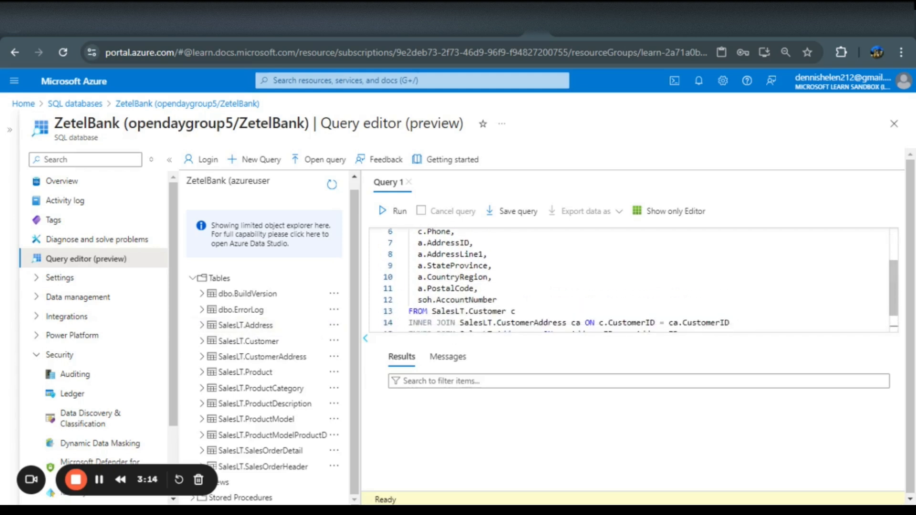
{"action": "scroll", "coordinate": [633, 280], "scroll_direction": "down", "scroll_amount": 1}
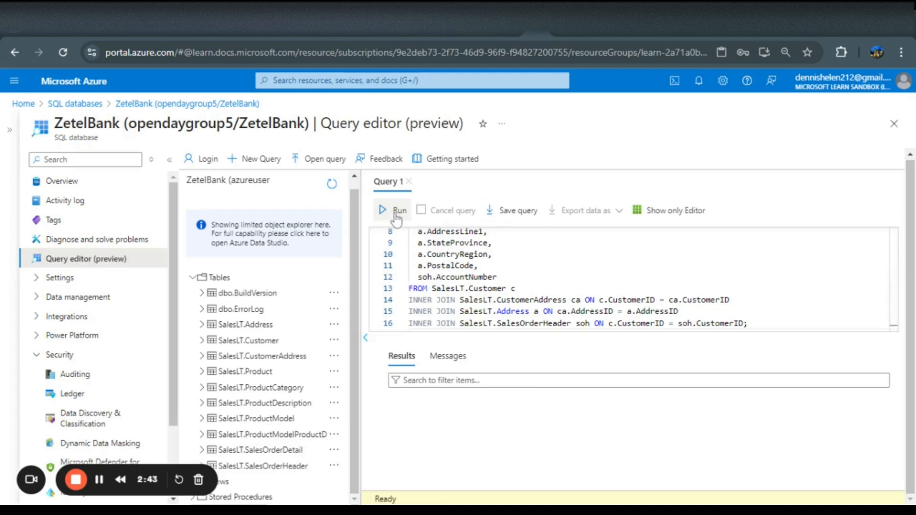
{"action": "left_click", "coordinate": [396, 216]}
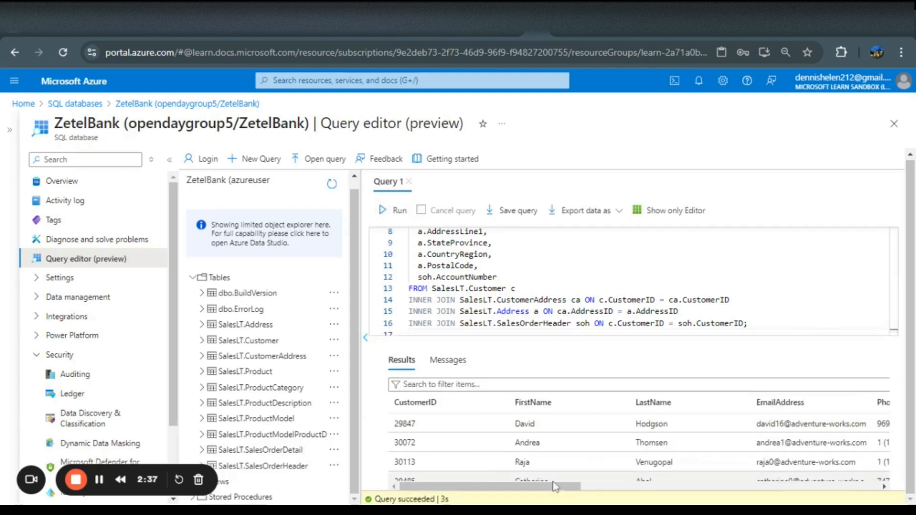
Scroll through the query results across rows and all returned columns
{"action": "scroll", "coordinate": [707, 467], "scroll_direction": "down", "scroll_amount": 3}
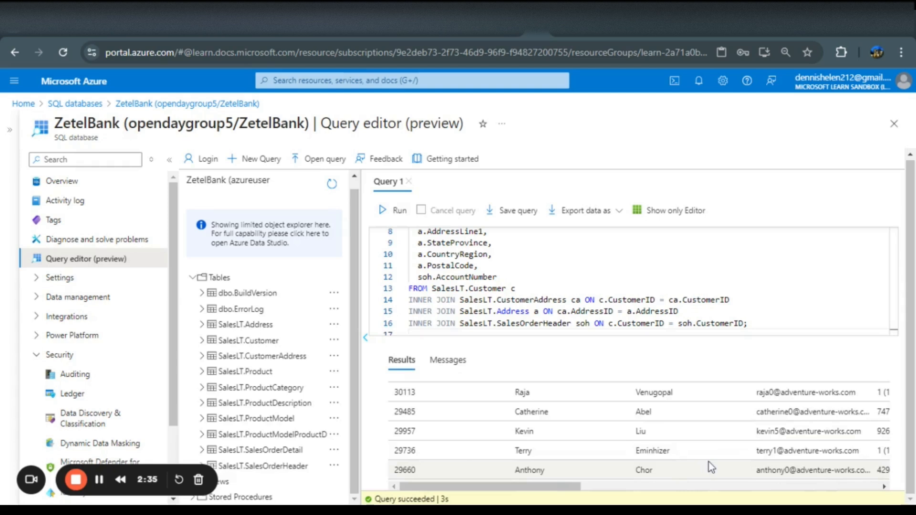
{"action": "scroll", "coordinate": [708, 466], "scroll_direction": "right", "scroll_amount": 3}
{"action": "scroll", "coordinate": [708, 466], "scroll_direction": "left", "scroll_amount": 3}
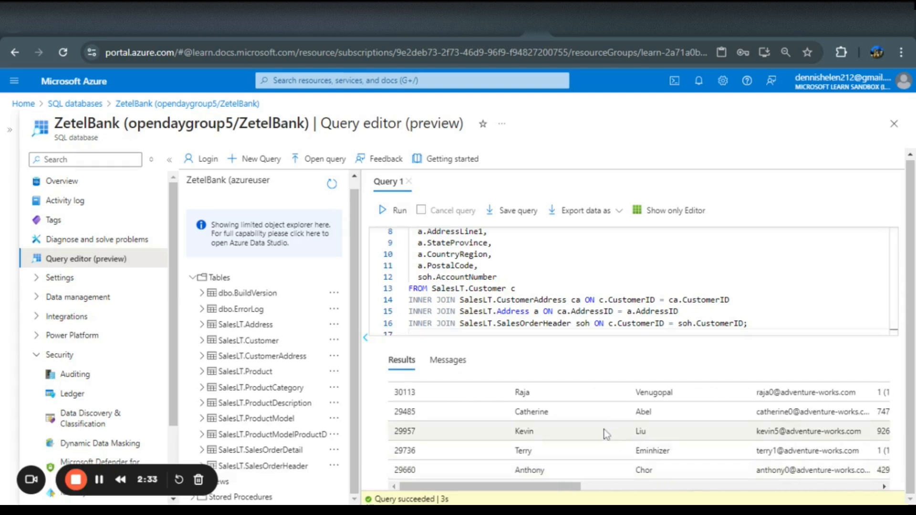
{"action": "scroll", "coordinate": [671, 408], "scroll_direction": "up", "scroll_amount": 3}
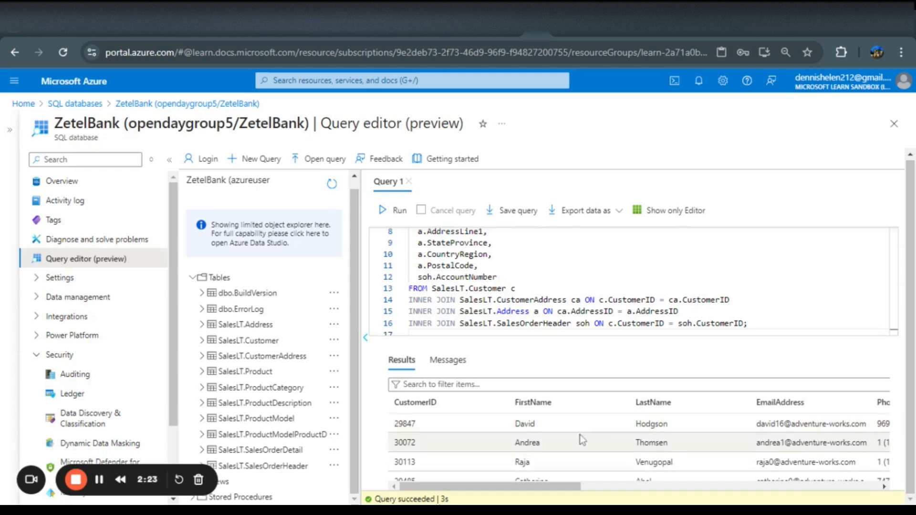
{"action": "scroll", "coordinate": [579, 434], "scroll_direction": "right", "scroll_amount": 3}
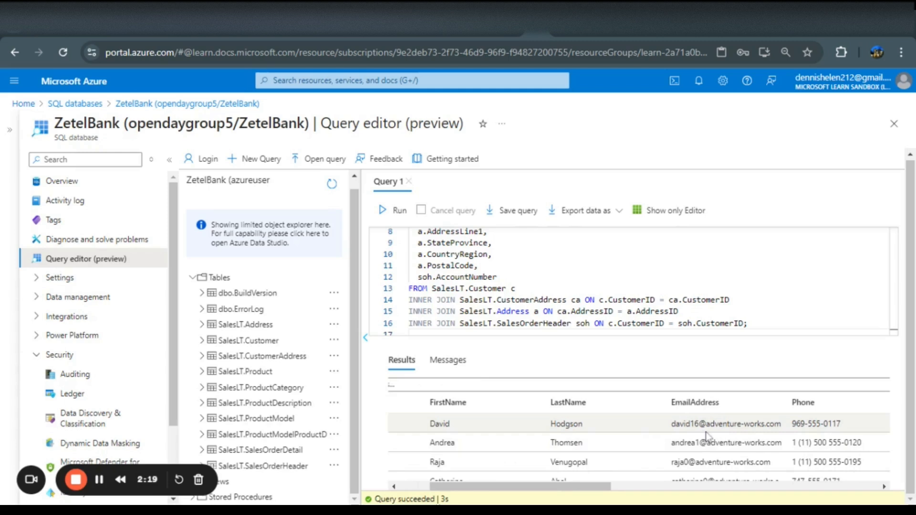
{"action": "scroll", "coordinate": [707, 435], "scroll_direction": "right", "scroll_amount": 3}
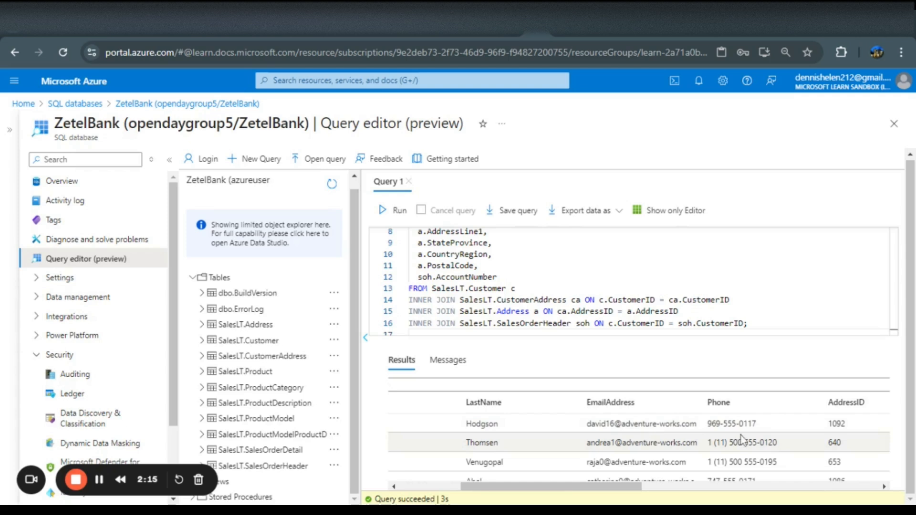
{"action": "scroll", "coordinate": [756, 439], "scroll_direction": "right", "scroll_amount": 5}
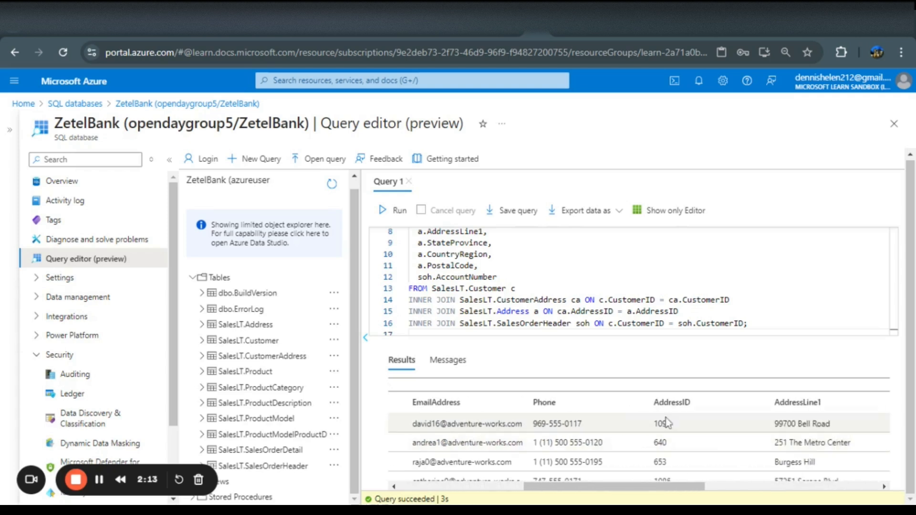
{"action": "scroll", "coordinate": [803, 438], "scroll_direction": "right", "scroll_amount": 5}
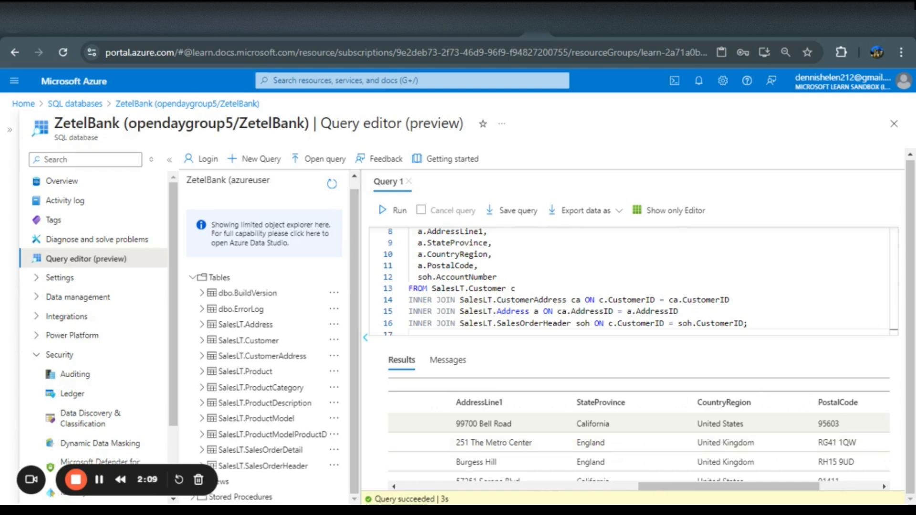
{"action": "scroll", "coordinate": [841, 430], "scroll_direction": "right", "scroll_amount": 2}
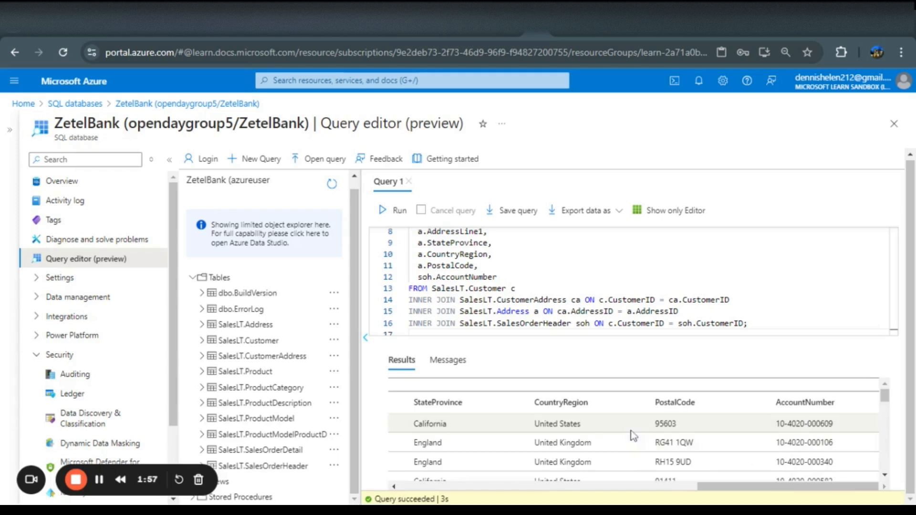
{"action": "scroll", "coordinate": [630, 430], "scroll_direction": "left", "scroll_amount": 4}
{"action": "scroll", "coordinate": [630, 431], "scroll_direction": "left", "scroll_amount": 3}
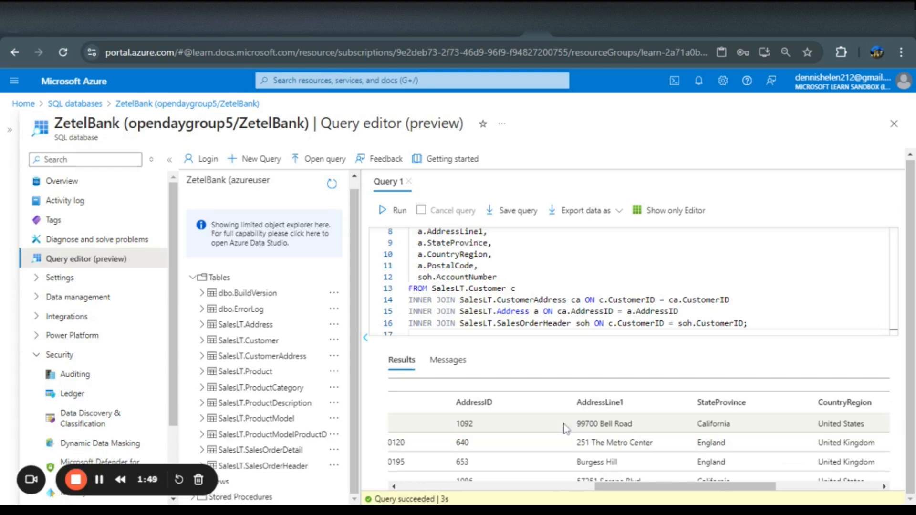
{"action": "scroll", "coordinate": [543, 432], "scroll_direction": "left", "scroll_amount": 3}
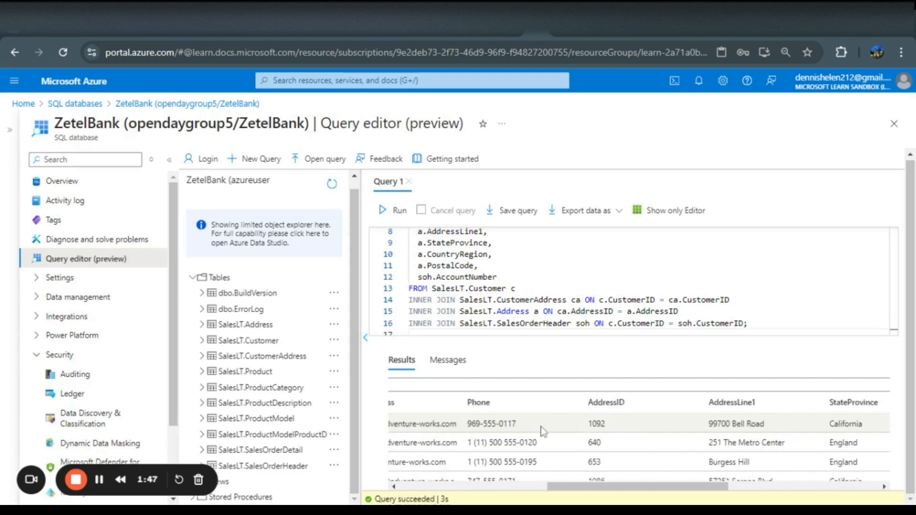
{"action": "scroll", "coordinate": [542, 431], "scroll_direction": "left", "scroll_amount": 3}
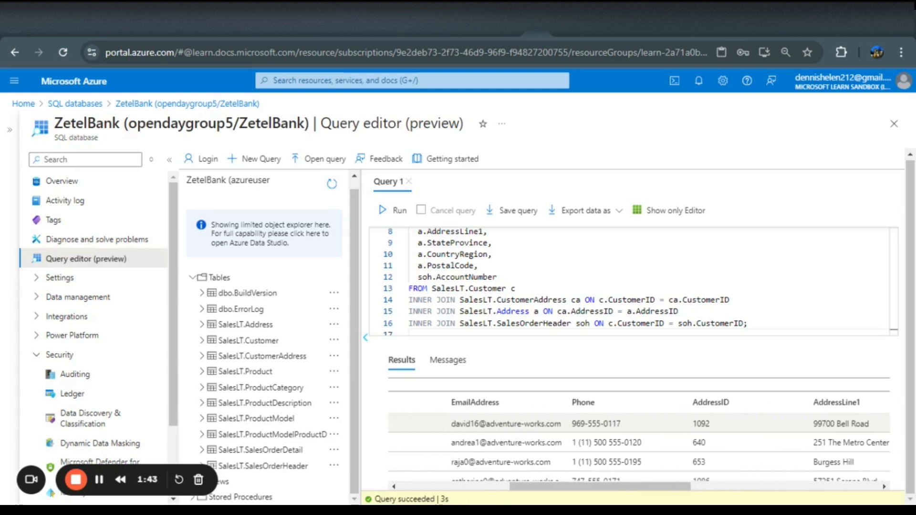
{"action": "scroll", "coordinate": [568, 431], "scroll_direction": "left", "scroll_amount": 3}
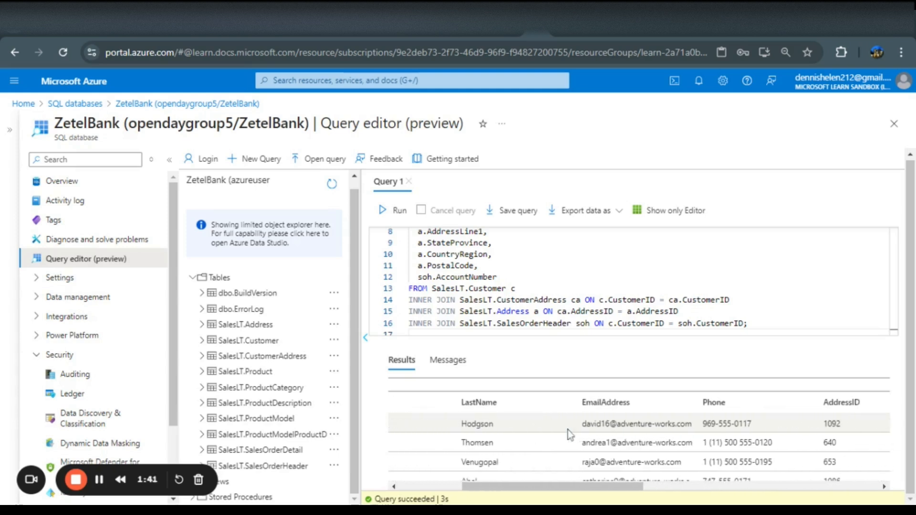
{"action": "scroll", "coordinate": [567, 430], "scroll_direction": "left", "scroll_amount": 4}
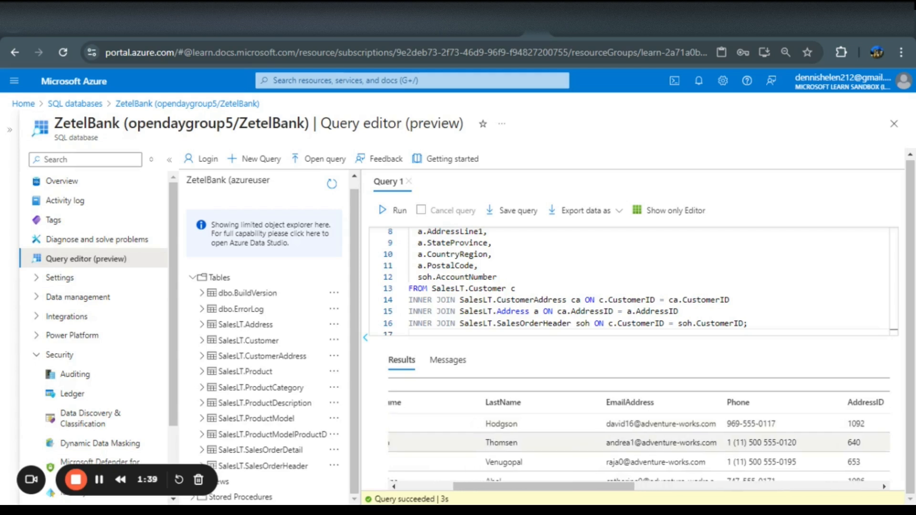
{"action": "scroll", "coordinate": [568, 430], "scroll_direction": "left", "scroll_amount": 2}
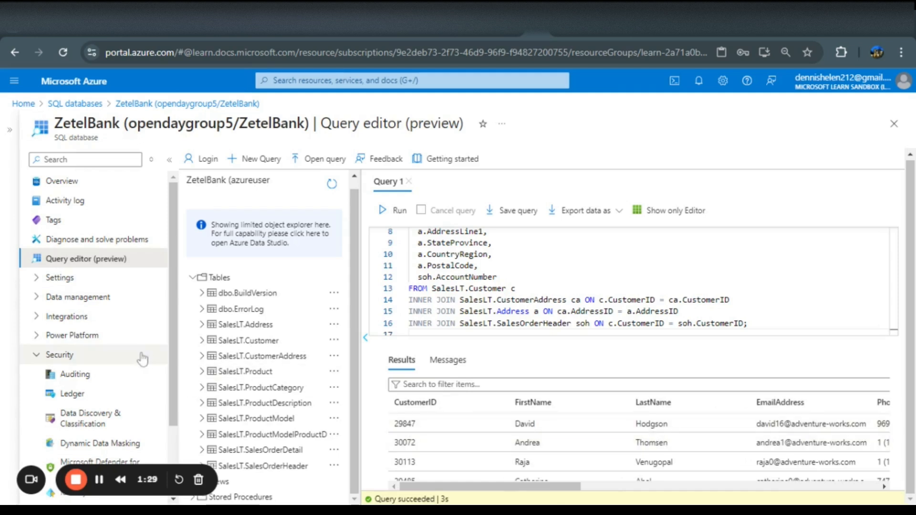
Open Dynamic Data Masking for the database, discarding the unsaved query editor edits
{"action": "scroll", "coordinate": [81, 358], "scroll_direction": "down", "scroll_amount": 1}
{"action": "scroll", "coordinate": [82, 363], "scroll_direction": "down", "scroll_amount": 2}
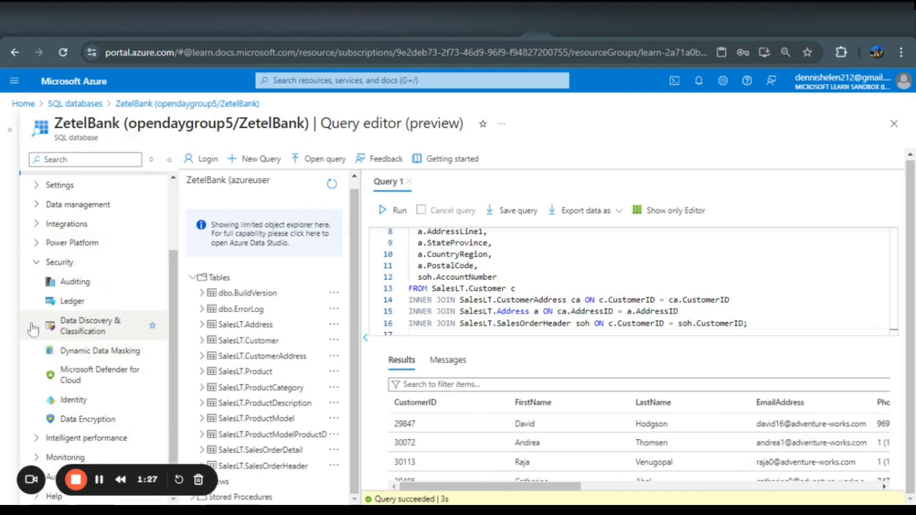
{"action": "left_click", "coordinate": [99, 357]}
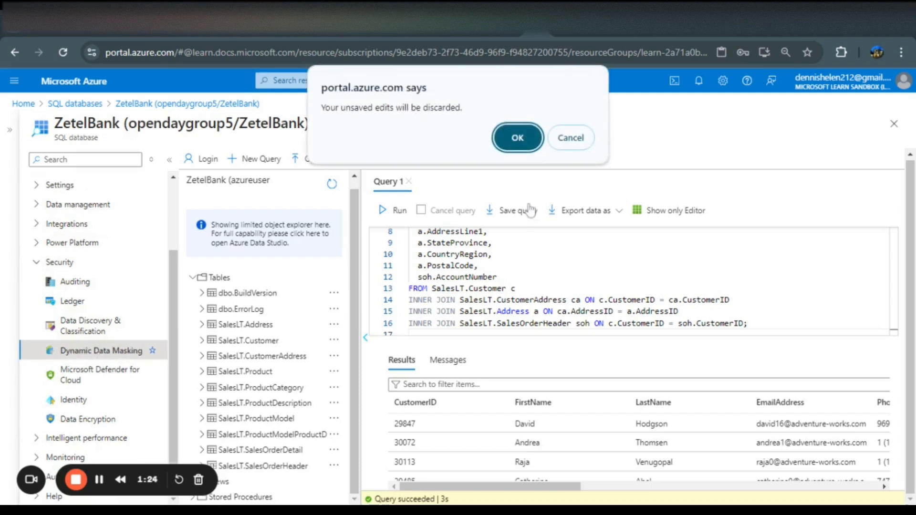
{"action": "left_click", "coordinate": [512, 140]}
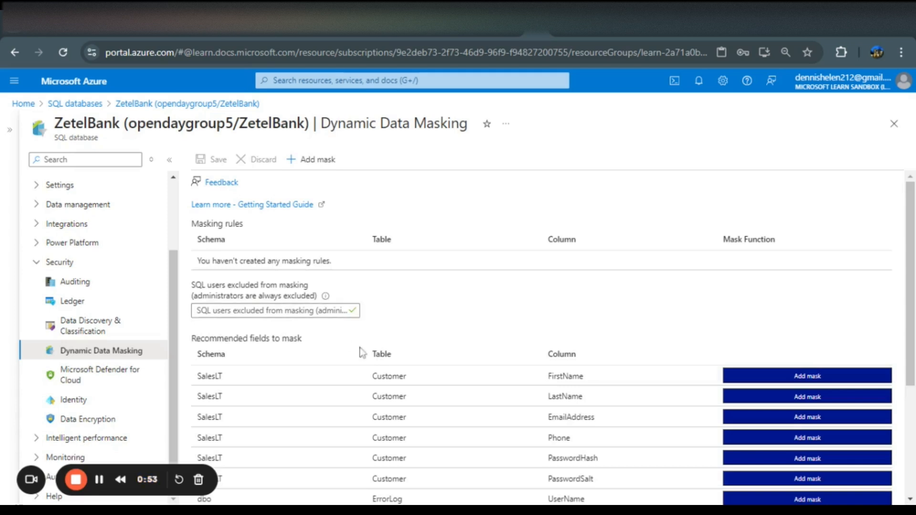
Review the list of recommended fields to mask
{"action": "scroll", "coordinate": [499, 427], "scroll_direction": "down", "scroll_amount": 3}
{"action": "scroll", "coordinate": [500, 427], "scroll_direction": "down", "scroll_amount": 1}
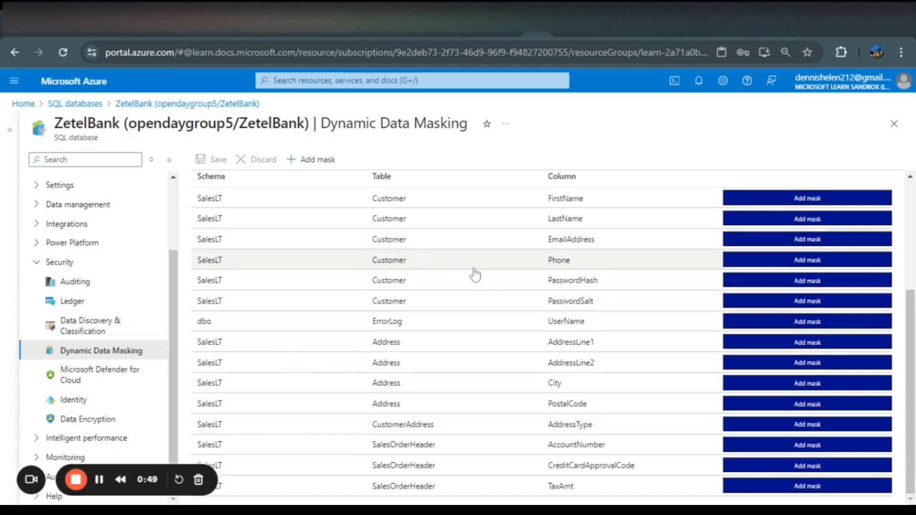
{"action": "scroll", "coordinate": [473, 271], "scroll_direction": "up", "scroll_amount": 2}
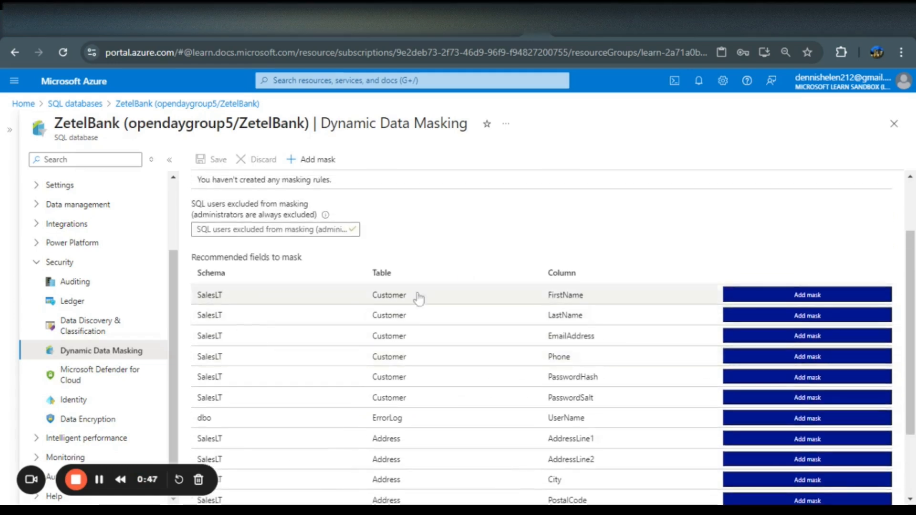
{"action": "scroll", "coordinate": [562, 383], "scroll_direction": "down", "scroll_amount": 2}
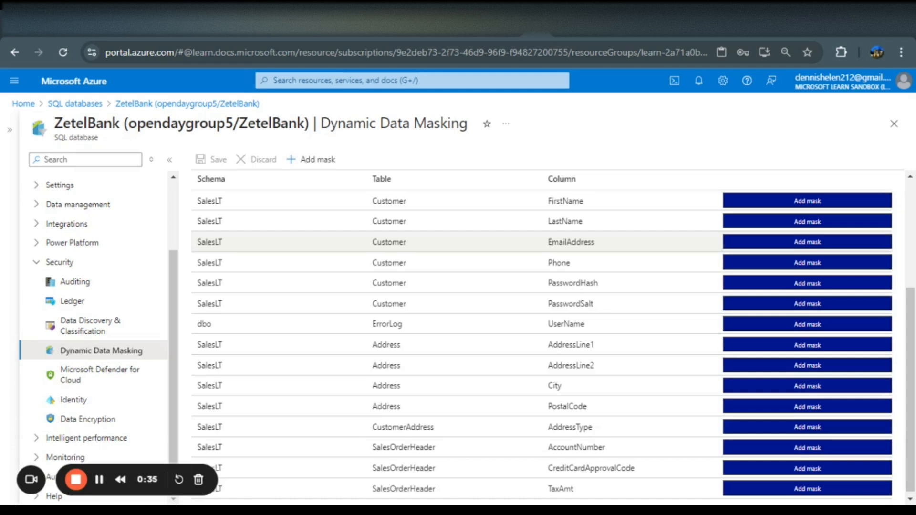
Add masks for the recommended Customer EmailAddress and Address PostalCode, AddressLine1 and AddressLine2 columns
{"action": "left_click", "coordinate": [799, 242]}
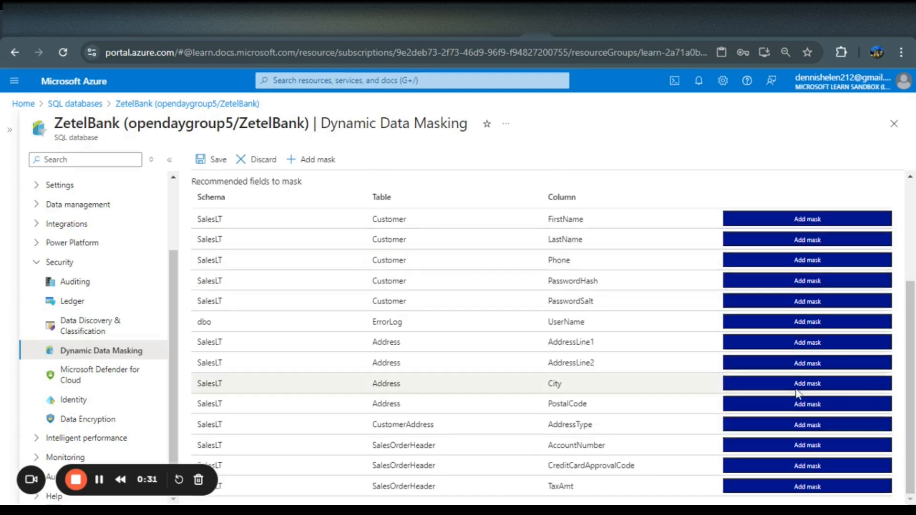
{"action": "left_click", "coordinate": [812, 408]}
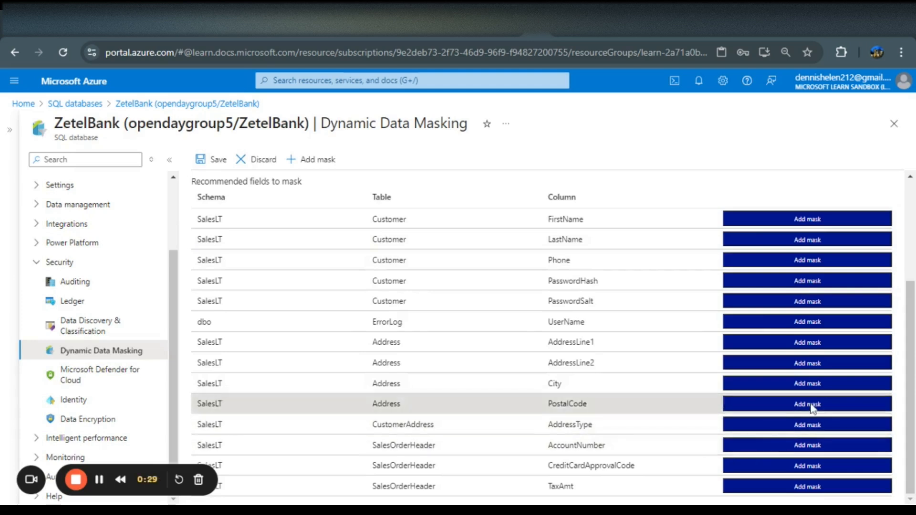
{"action": "left_click", "coordinate": [801, 362]}
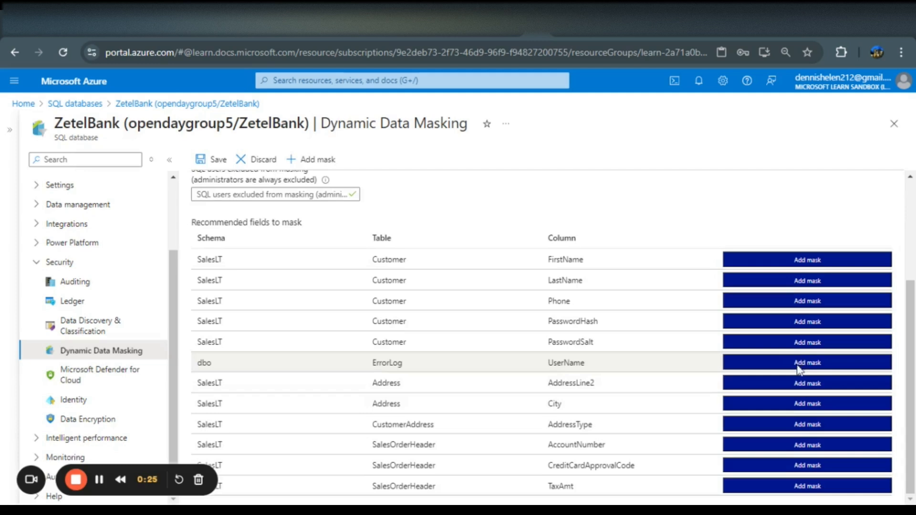
{"action": "left_click", "coordinate": [798, 385]}
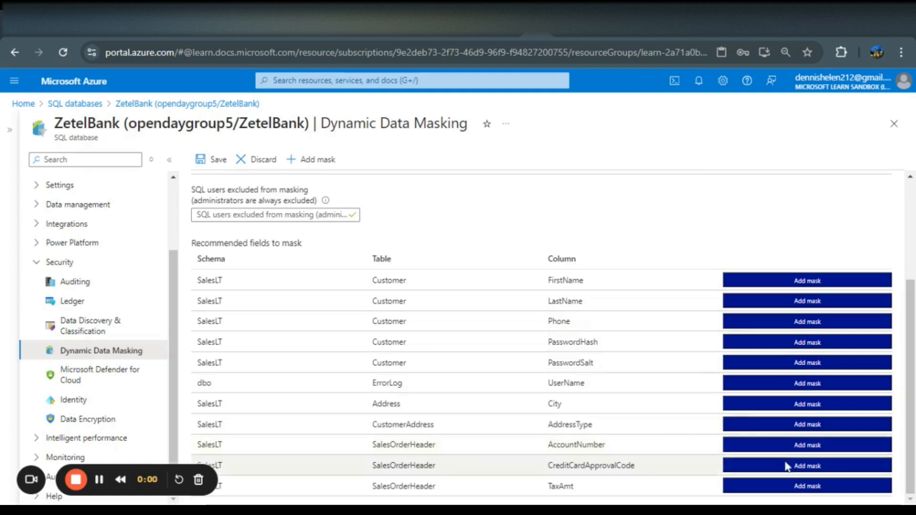
{"action": "scroll", "coordinate": [449, 286], "scroll_direction": "up", "scroll_amount": 3}
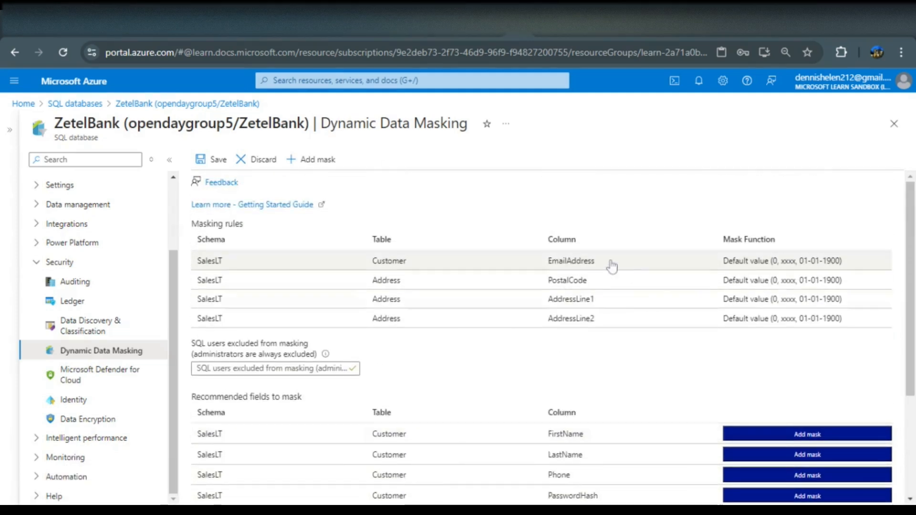
{"action": "left_click", "coordinate": [612, 266]}
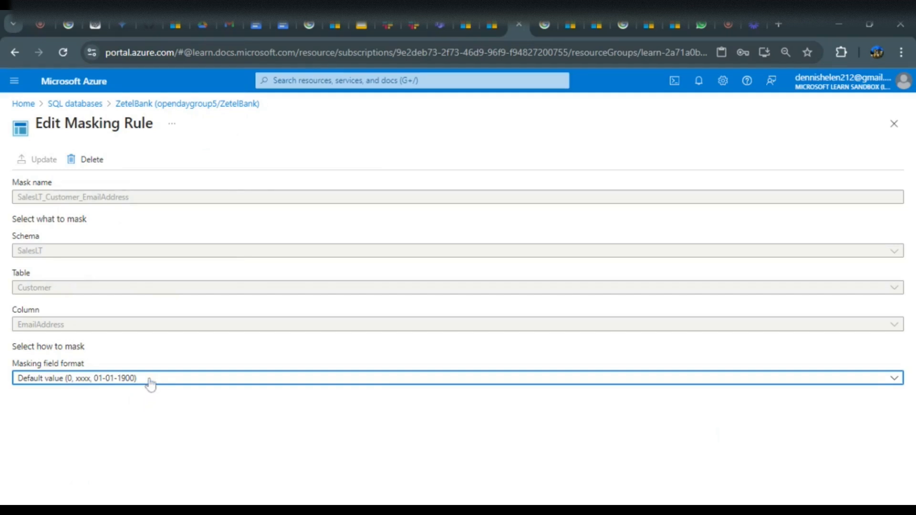
{"action": "left_click", "coordinate": [150, 381]}
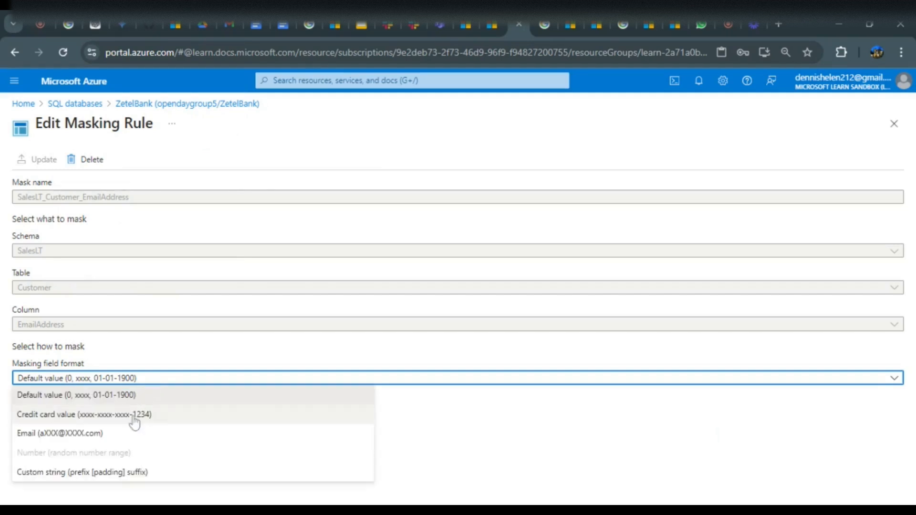
{"action": "left_click", "coordinate": [117, 436]}
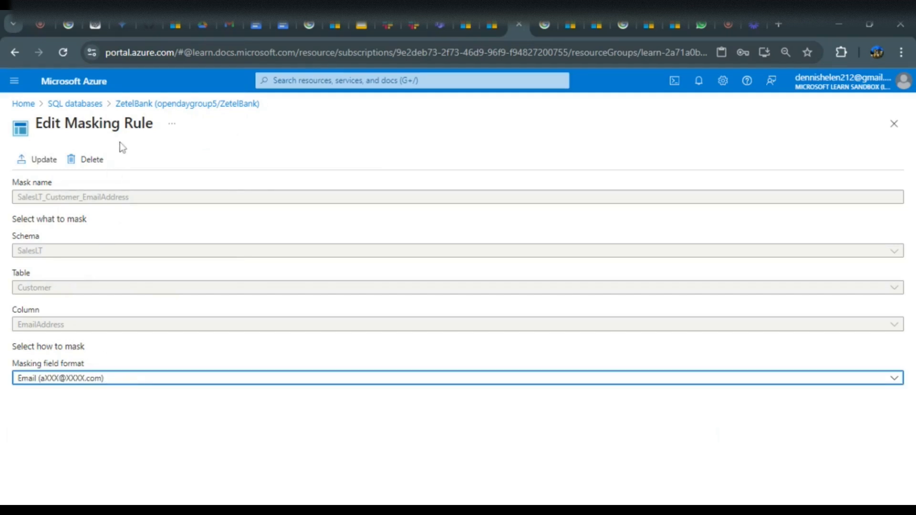
{"action": "left_click", "coordinate": [41, 161]}
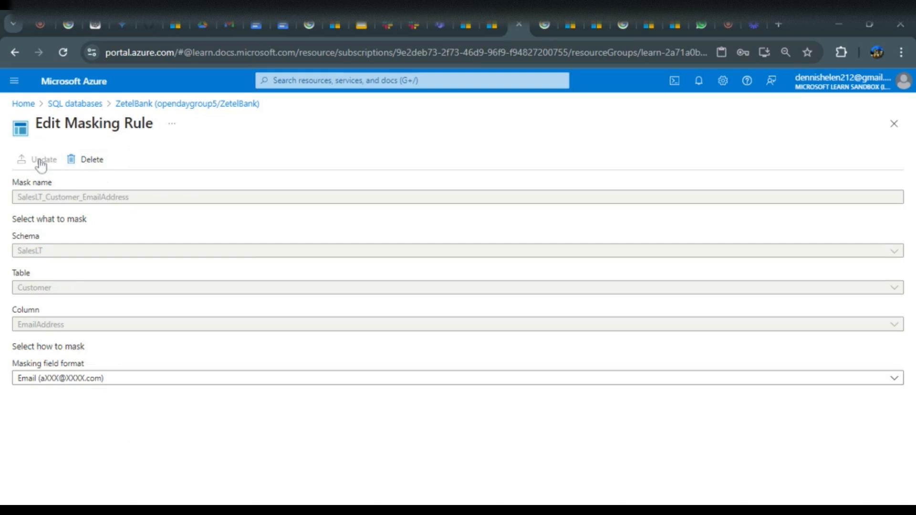
Return to Dynamic Data Masking and delete the AddressLine2 masking rule
{"action": "left_click", "coordinate": [136, 104]}
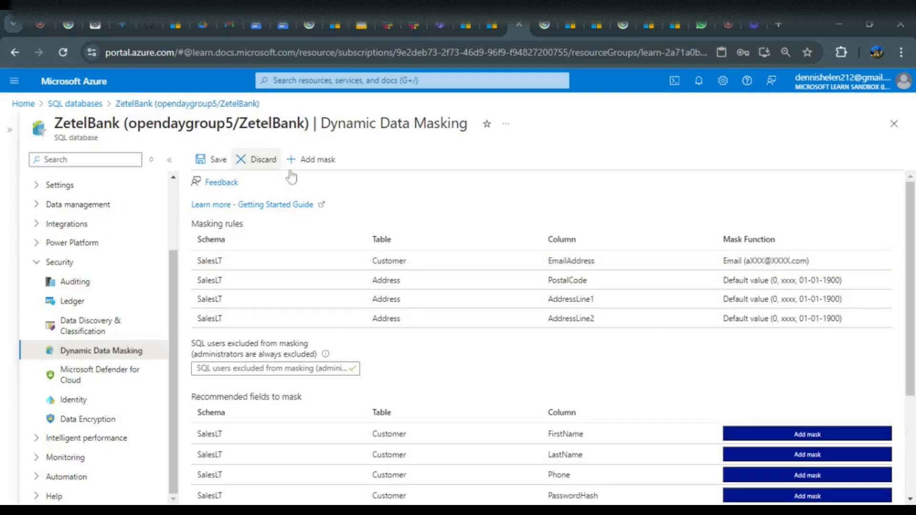
{"action": "left_click", "coordinate": [607, 317]}
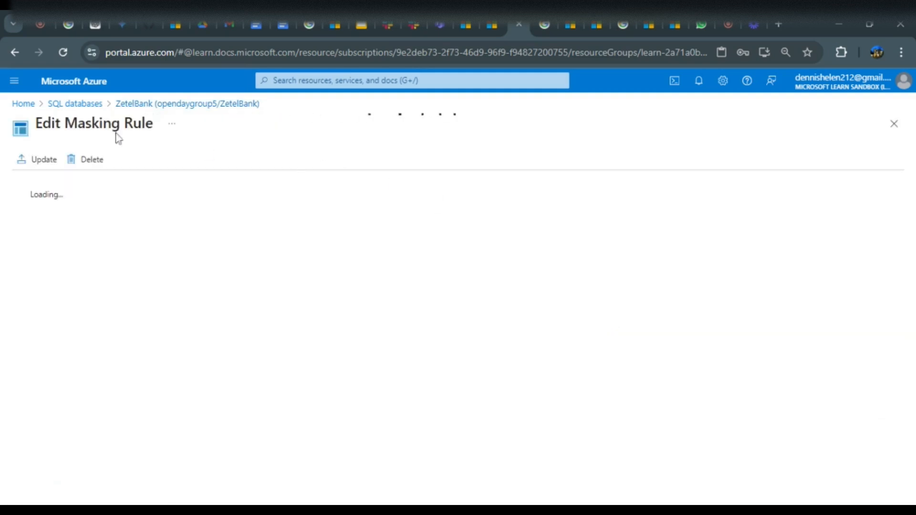
{"action": "left_click", "coordinate": [97, 167]}
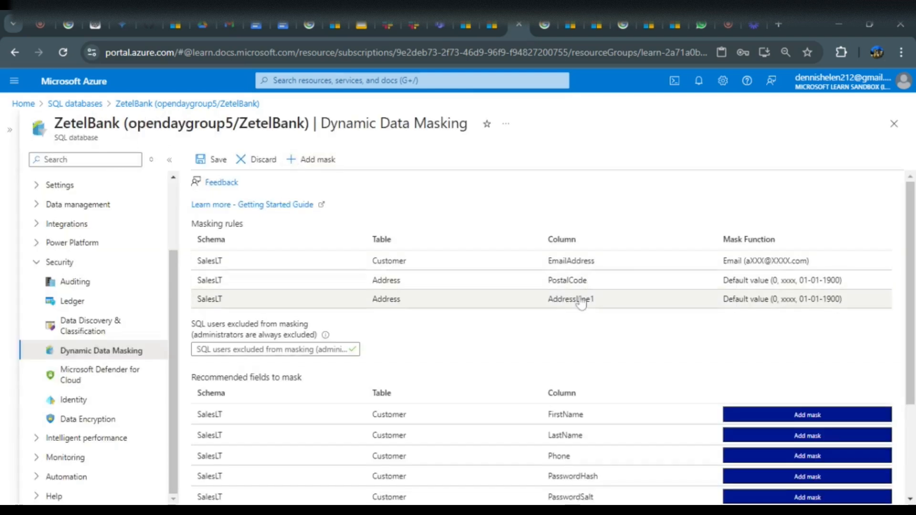
Start a new masking rule on schema SalesLT for the Customer table's Phone column
{"action": "left_click", "coordinate": [318, 160]}
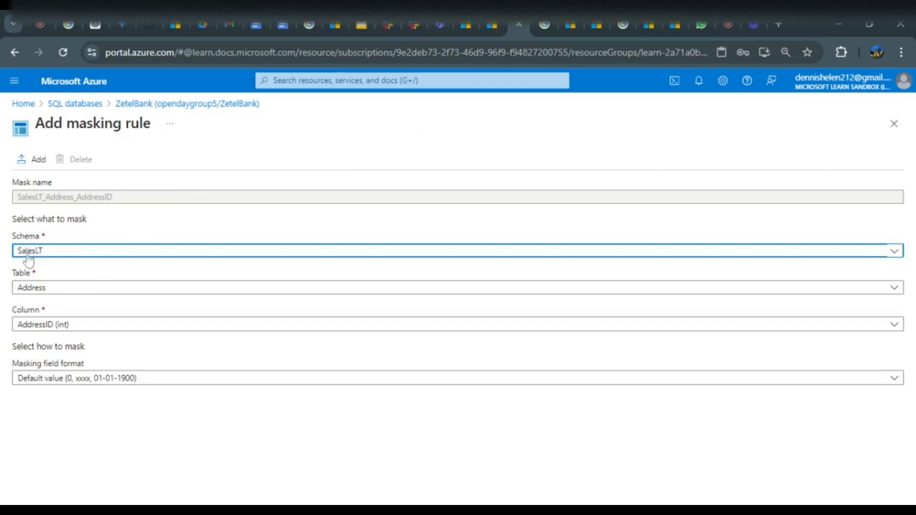
{"action": "left_click", "coordinate": [42, 290]}
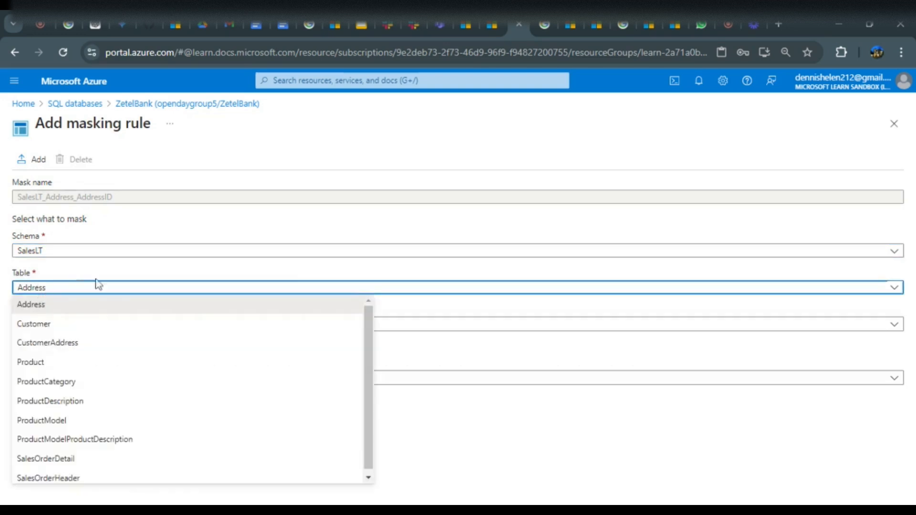
{"action": "left_click", "coordinate": [51, 325]}
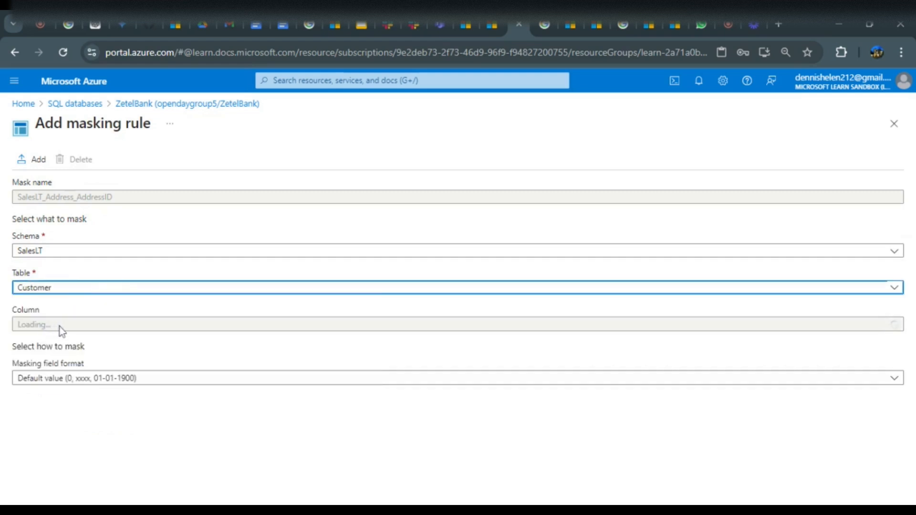
{"action": "left_click", "coordinate": [60, 326]}
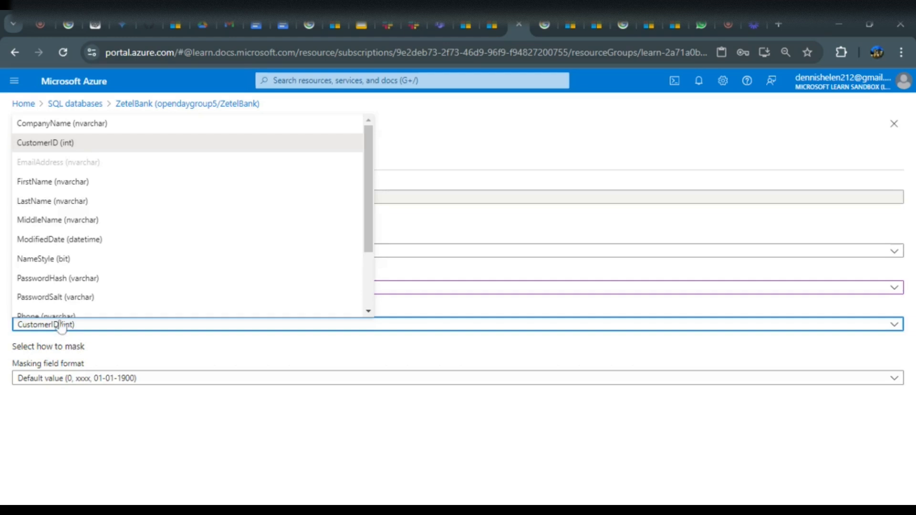
{"action": "scroll", "coordinate": [119, 247], "scroll_direction": "down", "scroll_amount": 3}
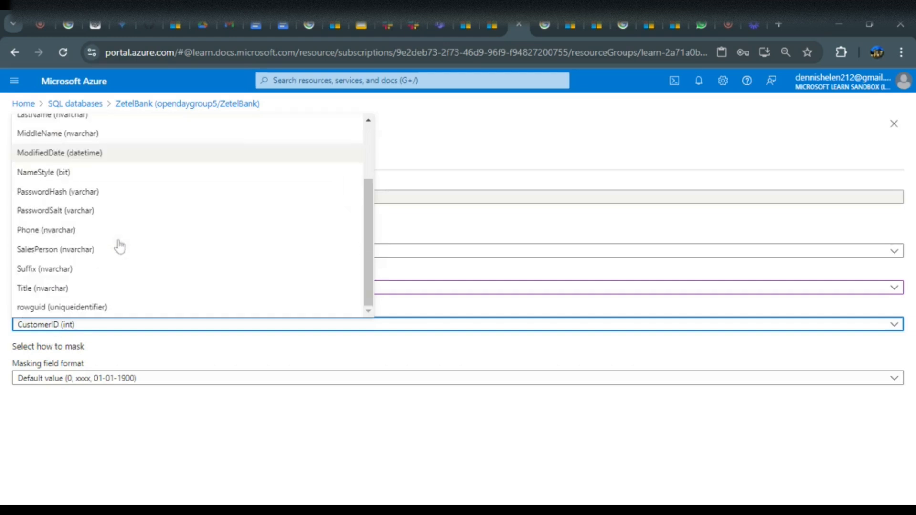
{"action": "left_click", "coordinate": [47, 230]}
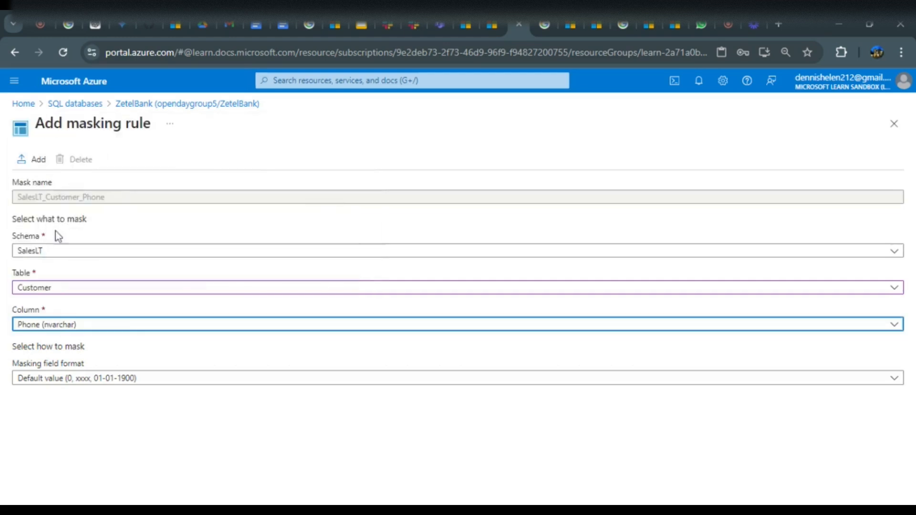
Set a custom string mask with exposed prefix 2, padding XXXX and exposed suffix 3, then add the Phone rule
{"action": "left_click", "coordinate": [173, 379]}
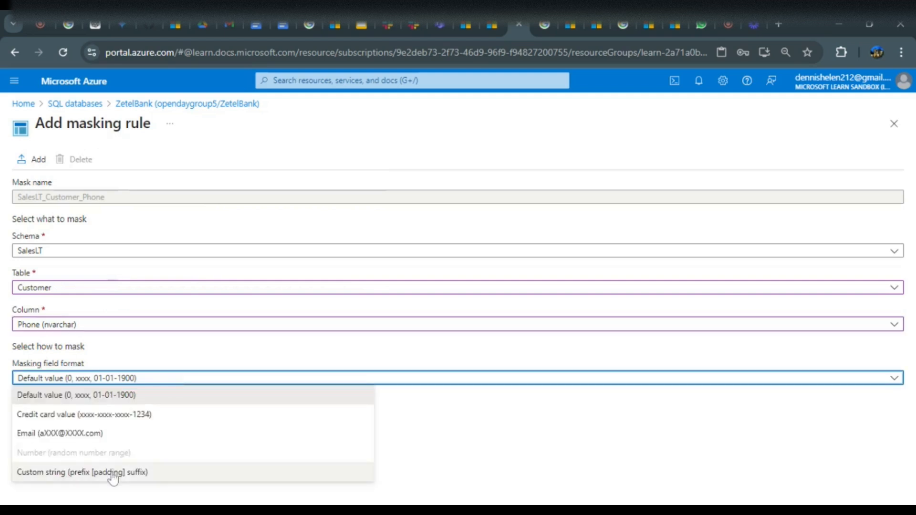
{"action": "left_click", "coordinate": [113, 475]}
{"action": "left_click", "coordinate": [19, 414]}
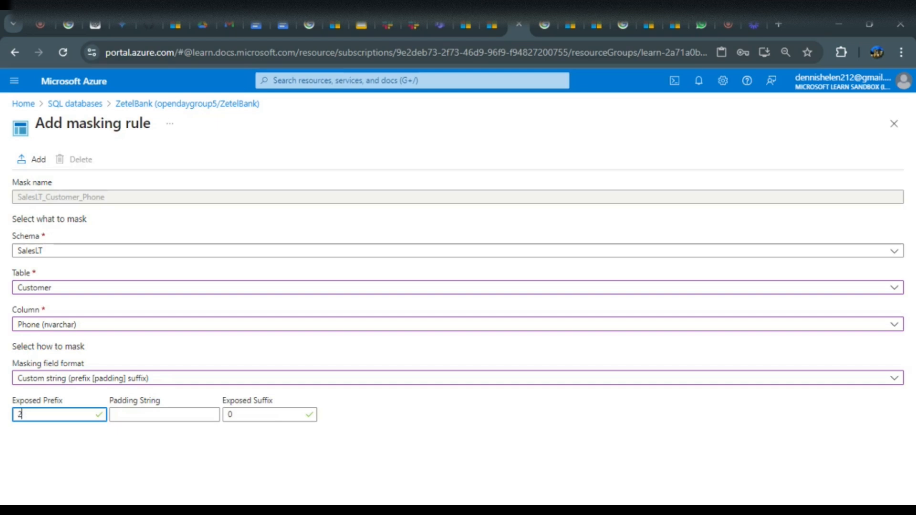
{"action": "left_click", "coordinate": [114, 414]}
{"action": "type", "text": "XXXX"}
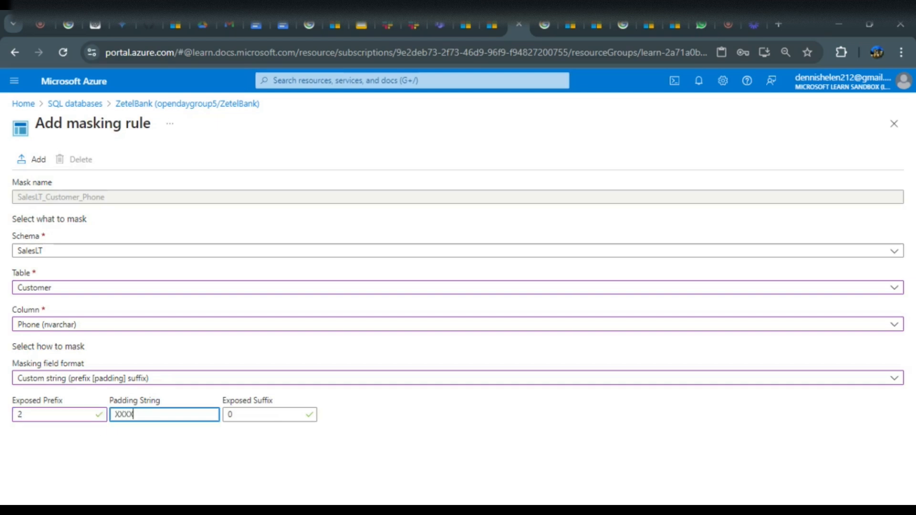
{"action": "left_click", "coordinate": [230, 414]}
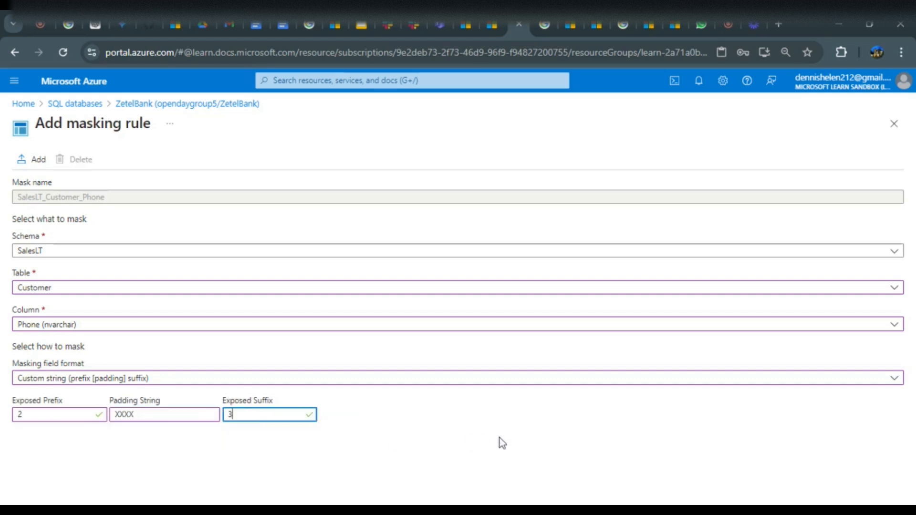
{"action": "left_click", "coordinate": [33, 159]}
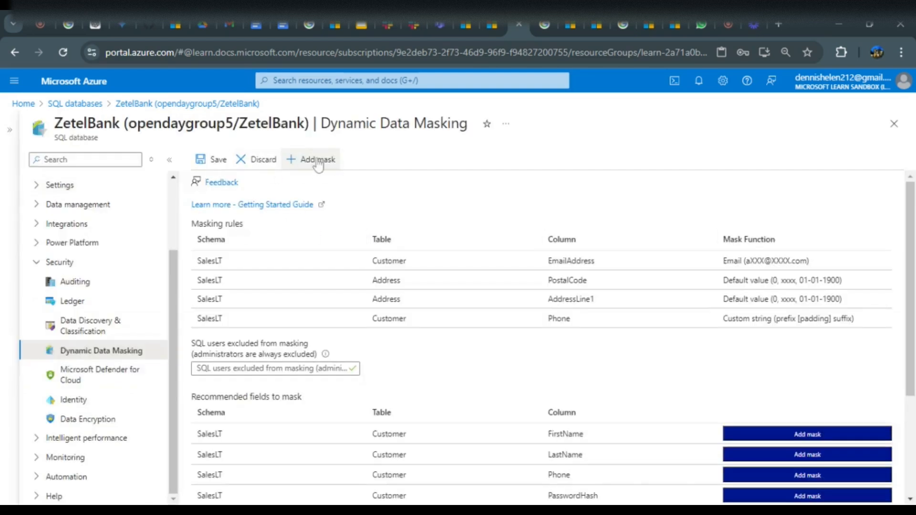
Start another masking rule for the SalesOrderHeader table's AccountNumber column
{"action": "left_click", "coordinate": [318, 161]}
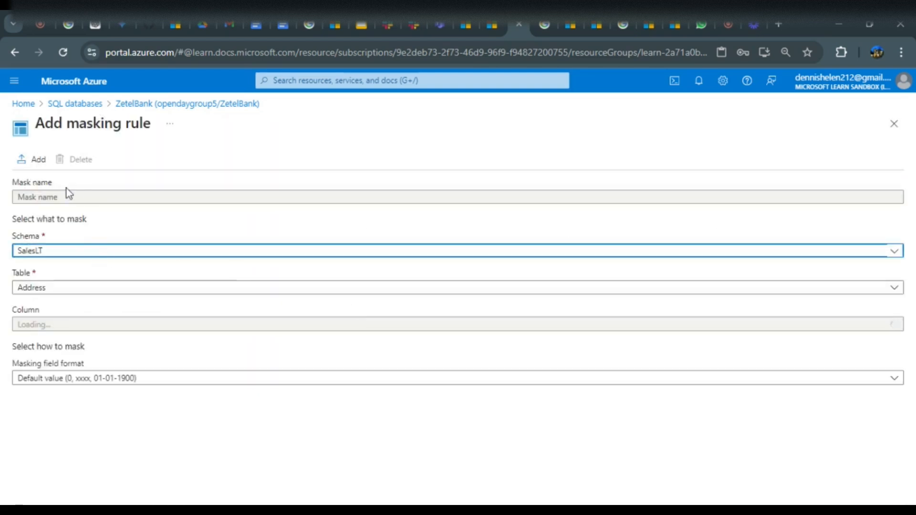
{"action": "double_click", "coordinate": [68, 288]}
{"action": "left_click", "coordinate": [68, 289]}
{"action": "left_click", "coordinate": [65, 291]}
{"action": "left_click", "coordinate": [64, 295]}
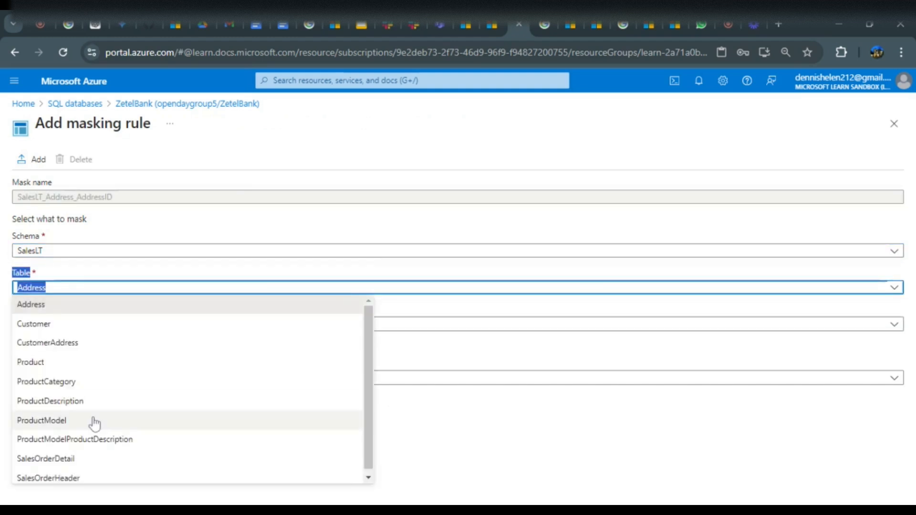
{"action": "left_click", "coordinate": [81, 475]}
{"action": "left_click", "coordinate": [82, 475]}
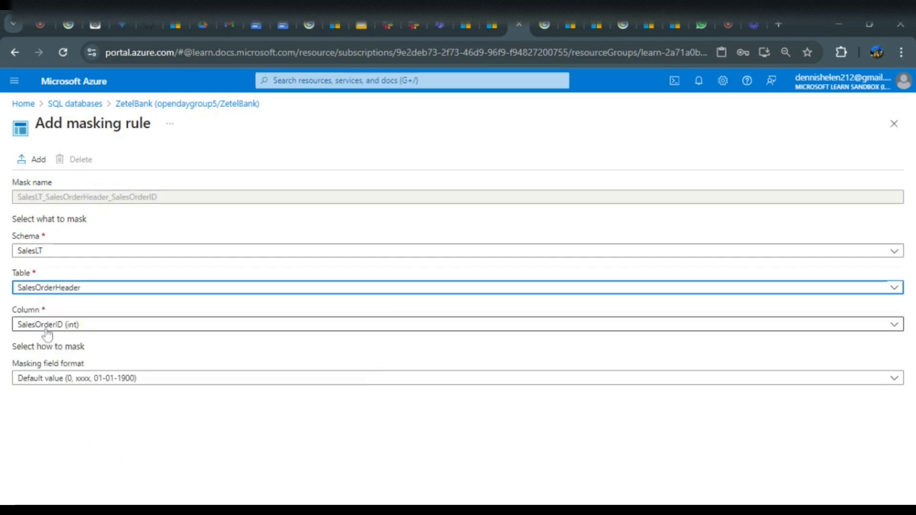
{"action": "left_click", "coordinate": [43, 328]}
{"action": "scroll", "coordinate": [112, 239], "scroll_direction": "up", "scroll_amount": 5}
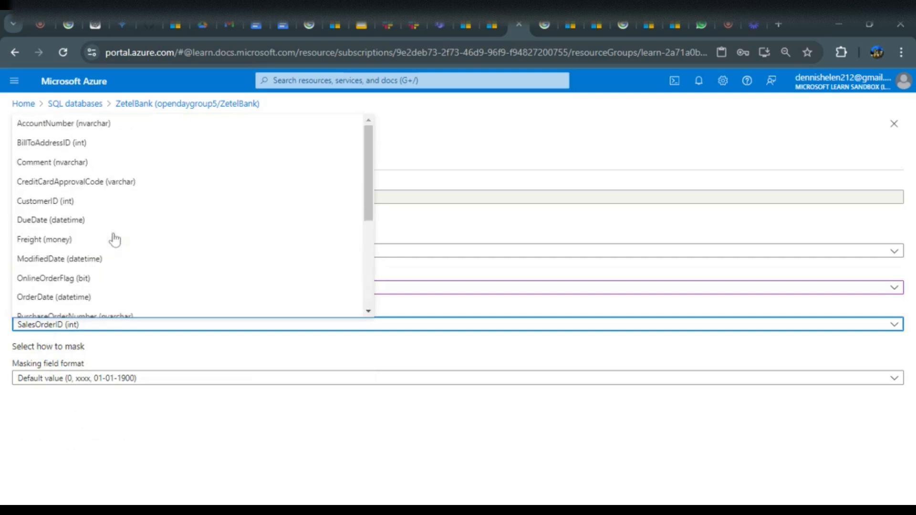
{"action": "key", "text": "Escape"}
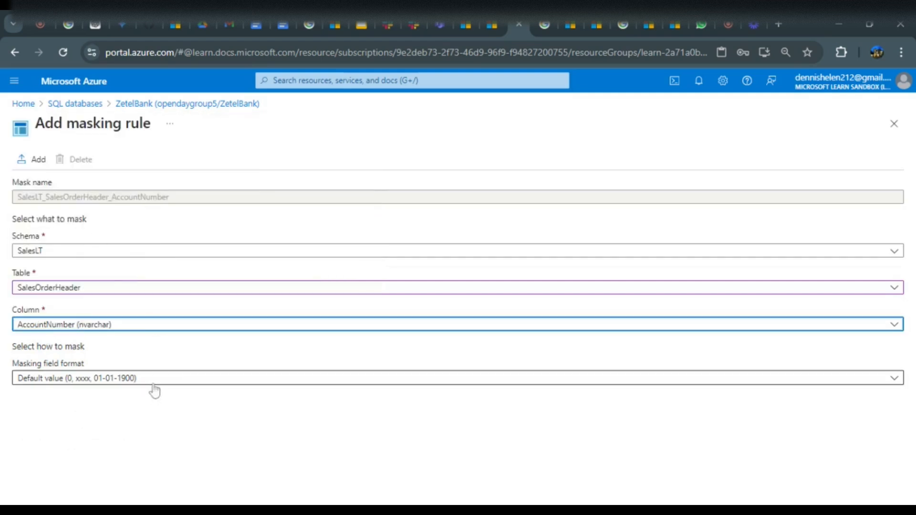
Give AccountNumber a custom string mask with prefix 2, padding XXXX, suffix 3, add it, and save the masking settings
{"action": "left_click", "coordinate": [153, 379]}
{"action": "left_click", "coordinate": [127, 474]}
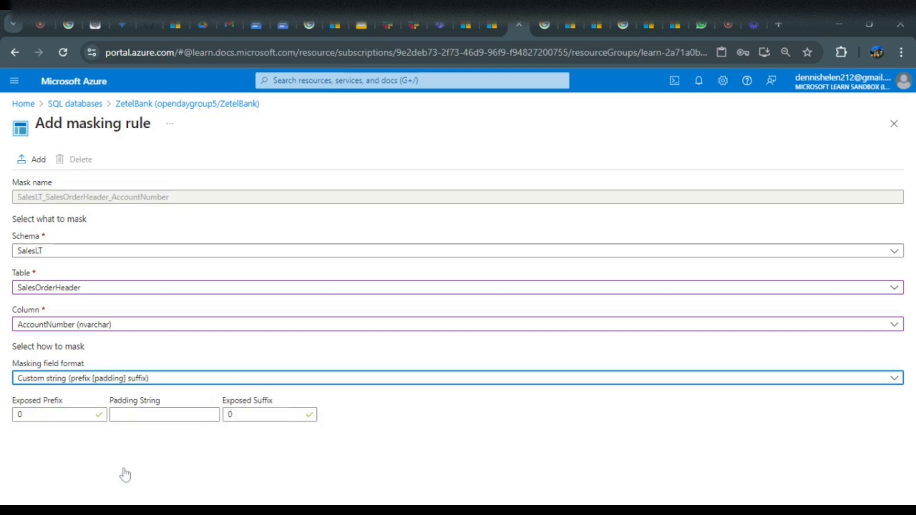
{"action": "left_click", "coordinate": [20, 414]}
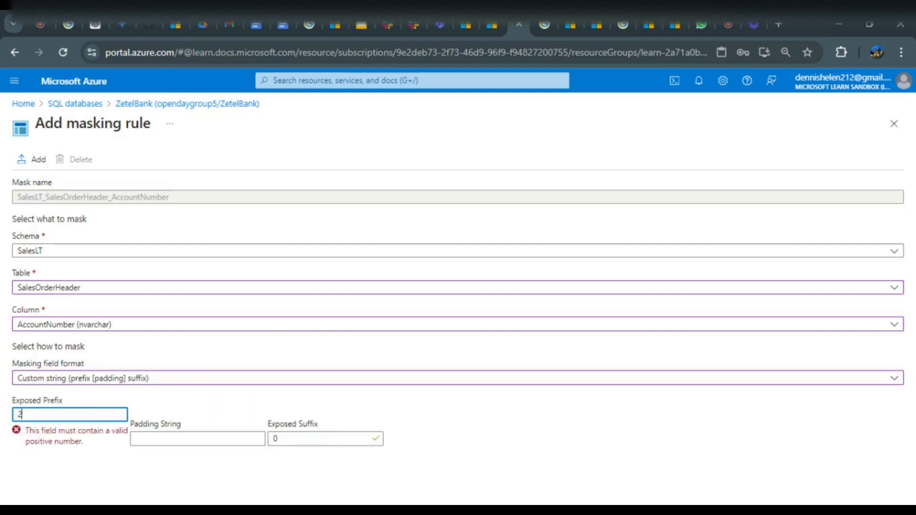
{"action": "type", "text": "2"}
{"action": "left_click", "coordinate": [117, 414]}
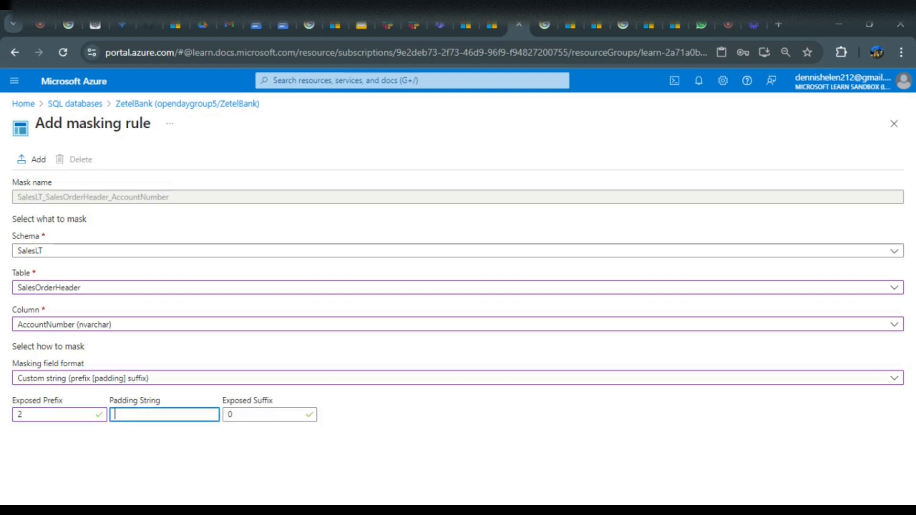
{"action": "left_click", "coordinate": [229, 414]}
{"action": "key", "text": "BackSpace"}
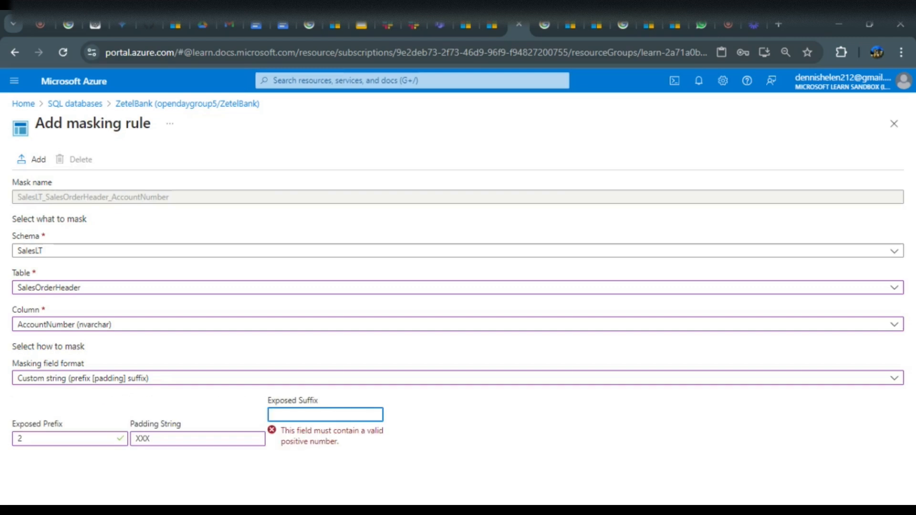
{"action": "left_click", "coordinate": [128, 414]}
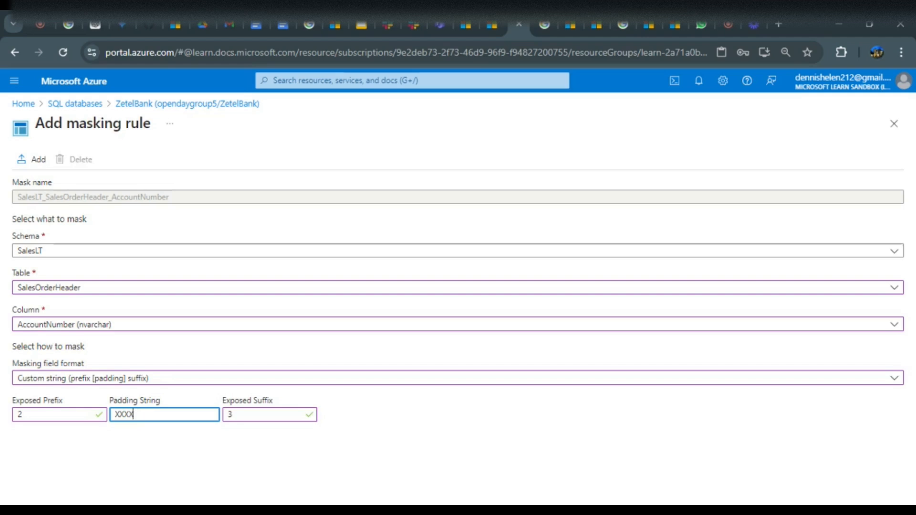
{"action": "left_click", "coordinate": [33, 160]}
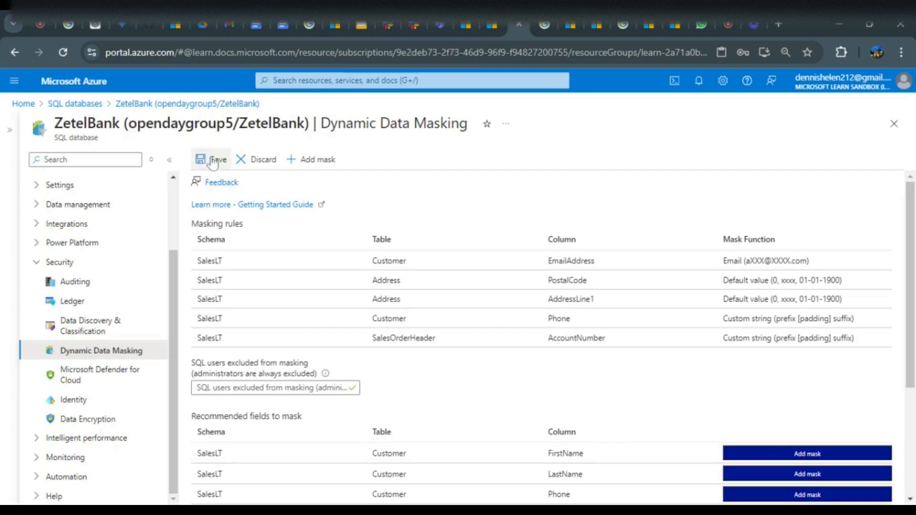
{"action": "left_click", "coordinate": [213, 162]}
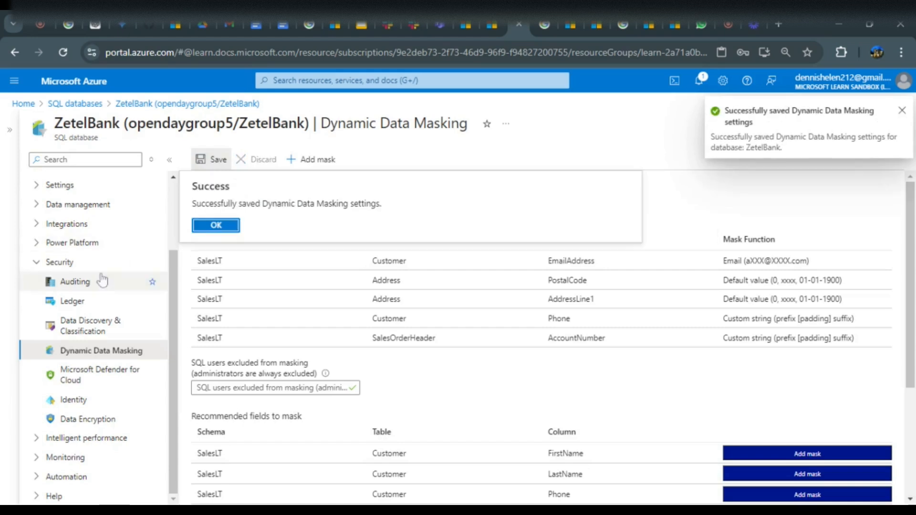
Open the query editor for ZetelBank and sign in as azureuser with the SQL password
{"action": "left_click", "coordinate": [212, 228]}
{"action": "scroll", "coordinate": [112, 224], "scroll_direction": "up", "scroll_amount": 2}
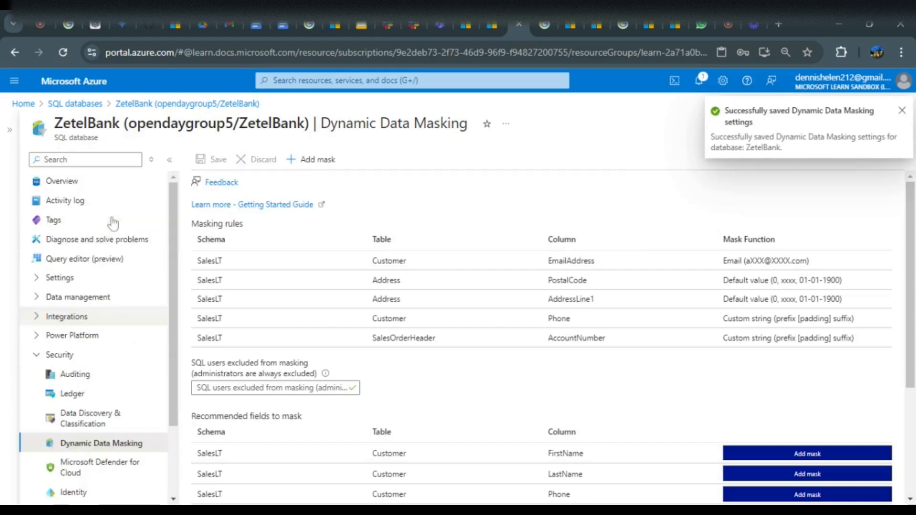
{"action": "left_click", "coordinate": [87, 260]}
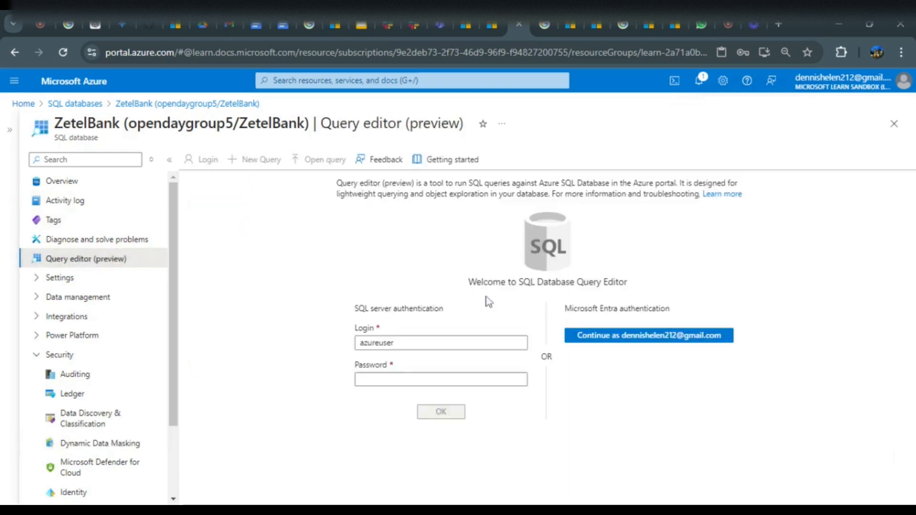
{"action": "left_click", "coordinate": [479, 379]}
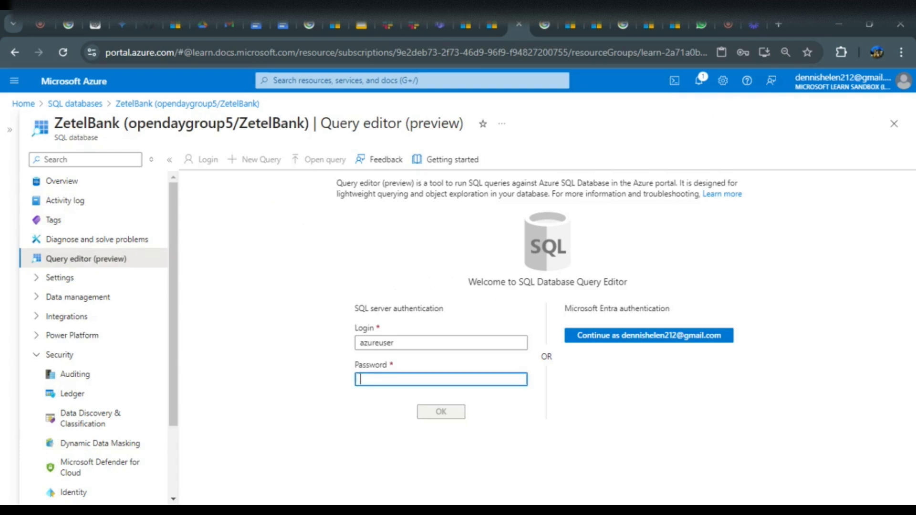
{"action": "type", "text": "•"}
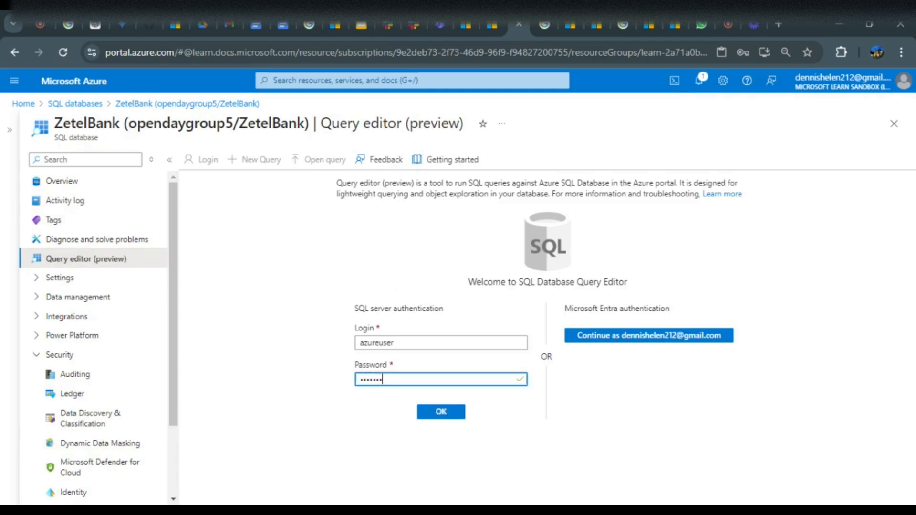
{"action": "left_click", "coordinate": [450, 411]}
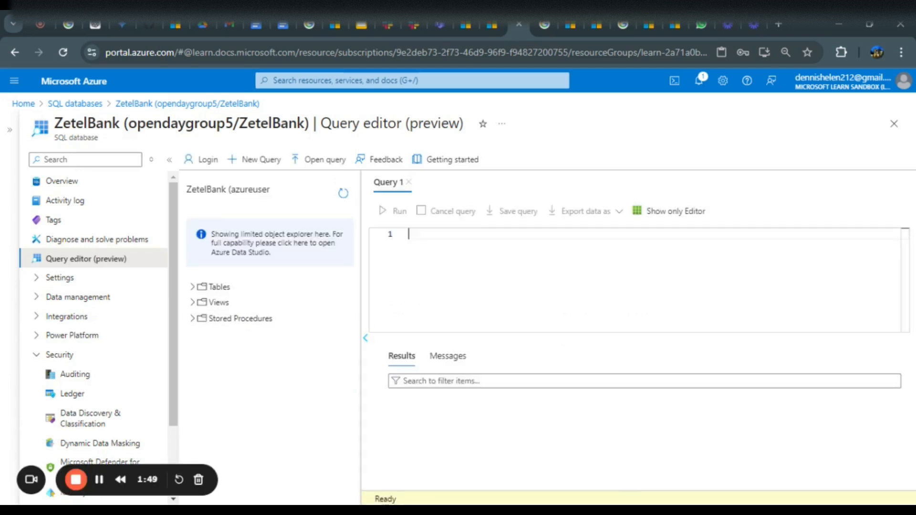
Paste the query joining Customer, CustomerAddress, Address and SalesOrderHeader, run it, and browse the result columns
{"action": "right_click", "coordinate": [450, 249]}
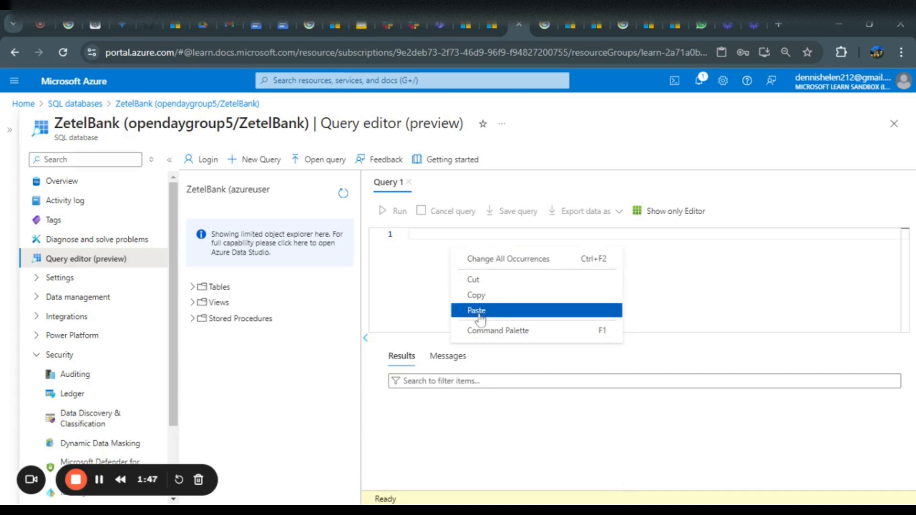
{"action": "left_click", "coordinate": [475, 309]}
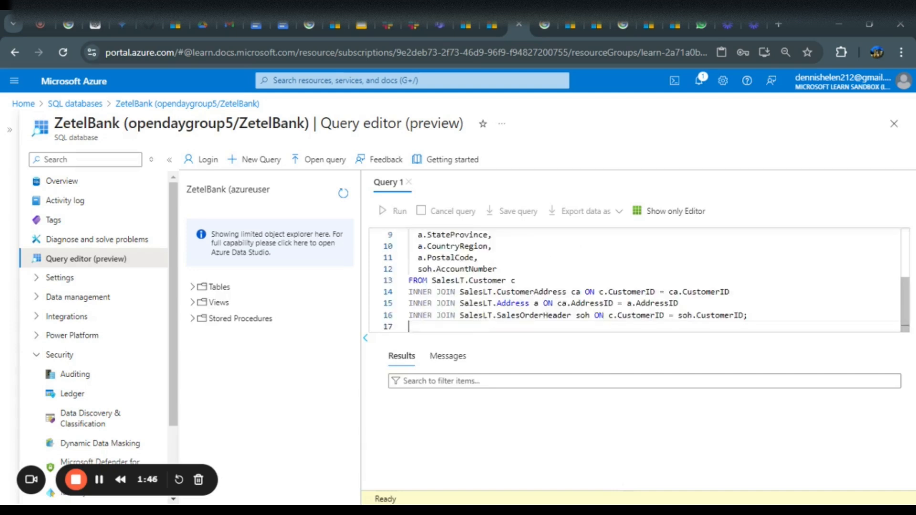
{"action": "left_click", "coordinate": [399, 212]}
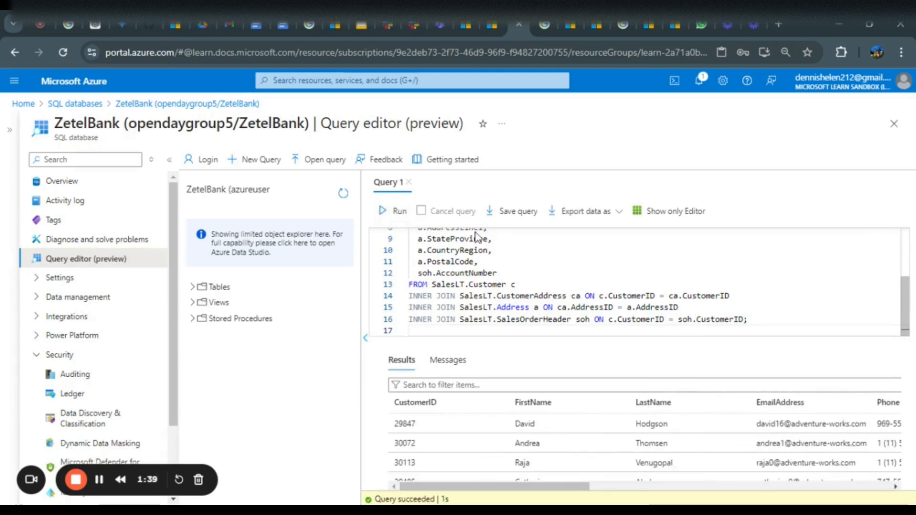
{"action": "scroll", "coordinate": [660, 430], "scroll_direction": "right", "scroll_amount": 4}
{"action": "scroll", "coordinate": [660, 430], "scroll_direction": "right", "scroll_amount": 5}
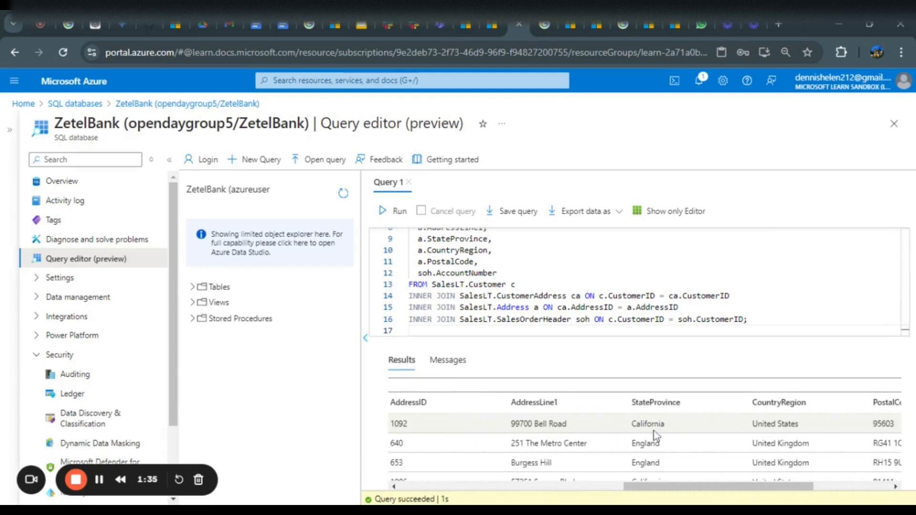
{"action": "scroll", "coordinate": [653, 430], "scroll_direction": "right", "scroll_amount": 4}
{"action": "scroll", "coordinate": [651, 430], "scroll_direction": "left", "scroll_amount": 12}
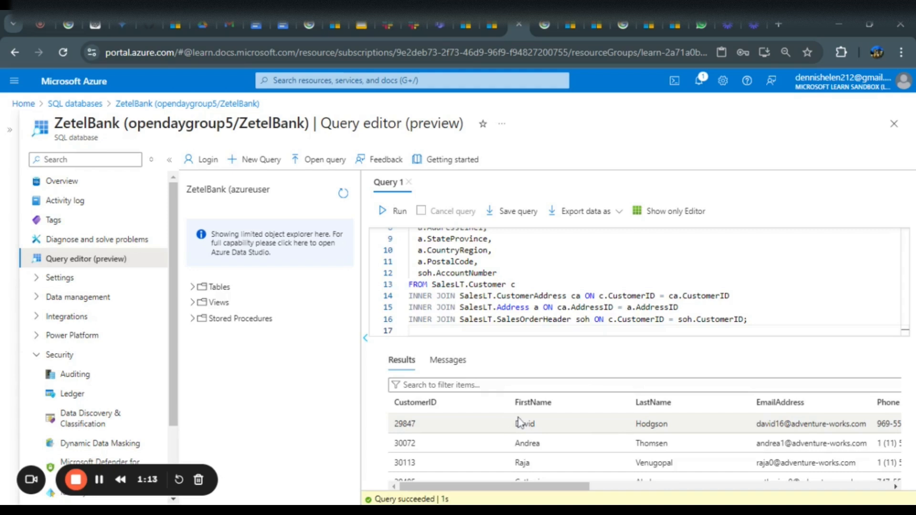
{"action": "scroll", "coordinate": [716, 444], "scroll_direction": "right", "scroll_amount": 3}
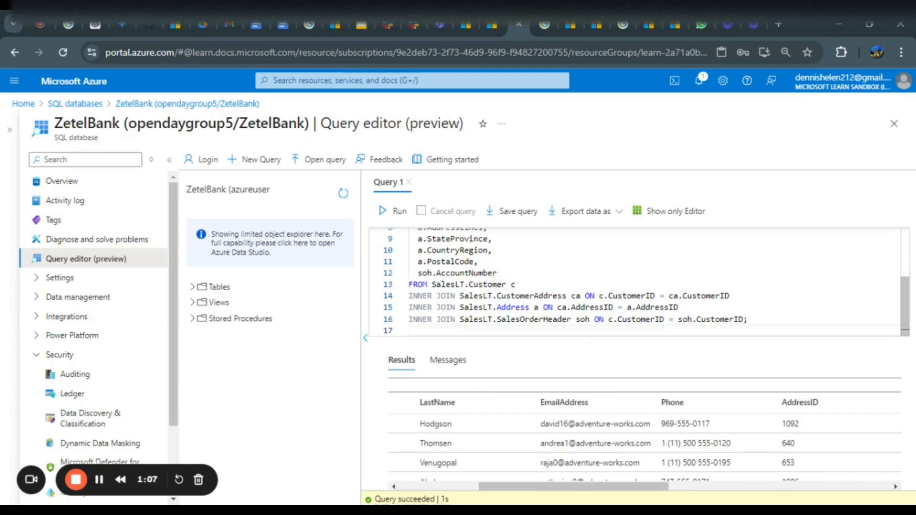
Replace the query with CREATE USER ServiceHead WITHOUT LOGIN; GO and run it
{"action": "left_click_drag", "start_coordinate": [751, 320], "coordinate": [330, 160]}
{"action": "key", "text": "BackSpace"}
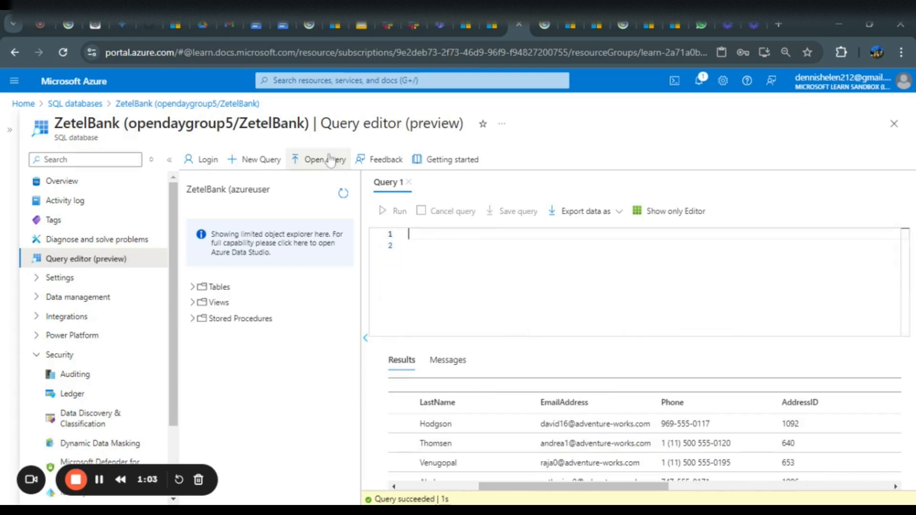
{"action": "type", "text": "CREATE "}
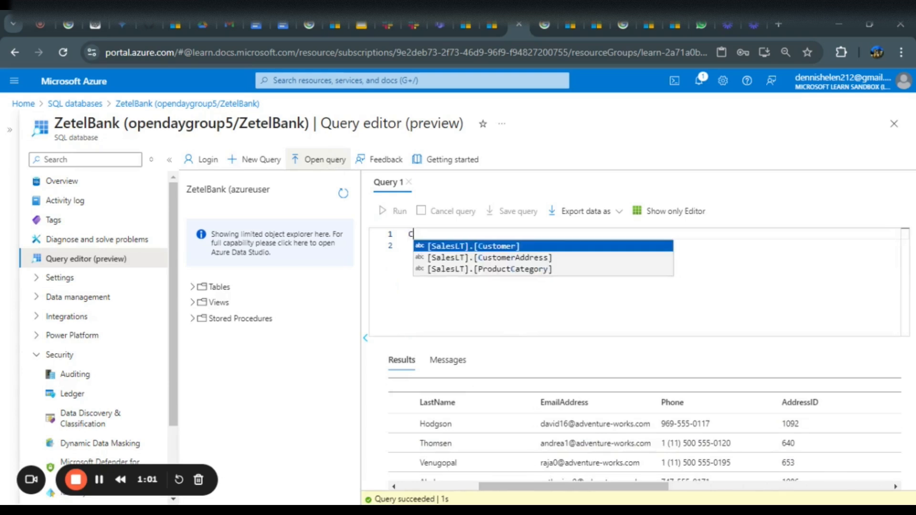
{"action": "type", "text": "USER "}
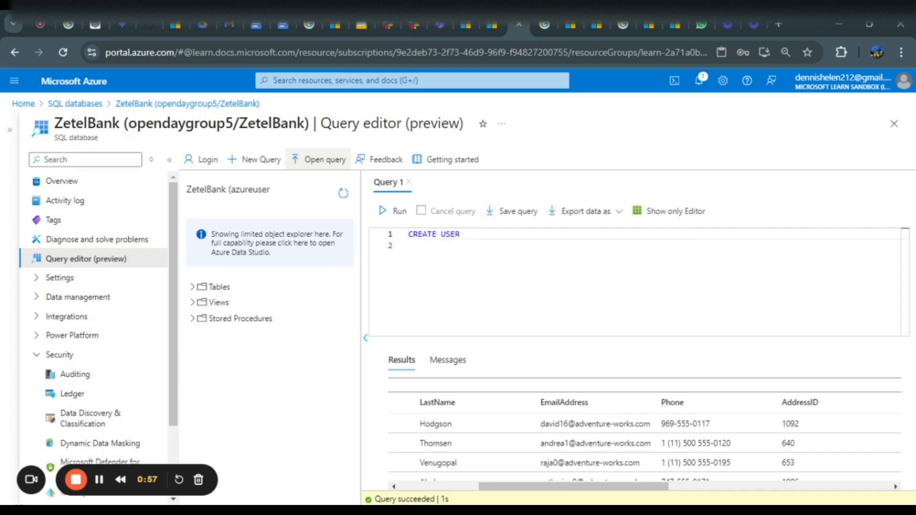
{"action": "type", "text": "S"}
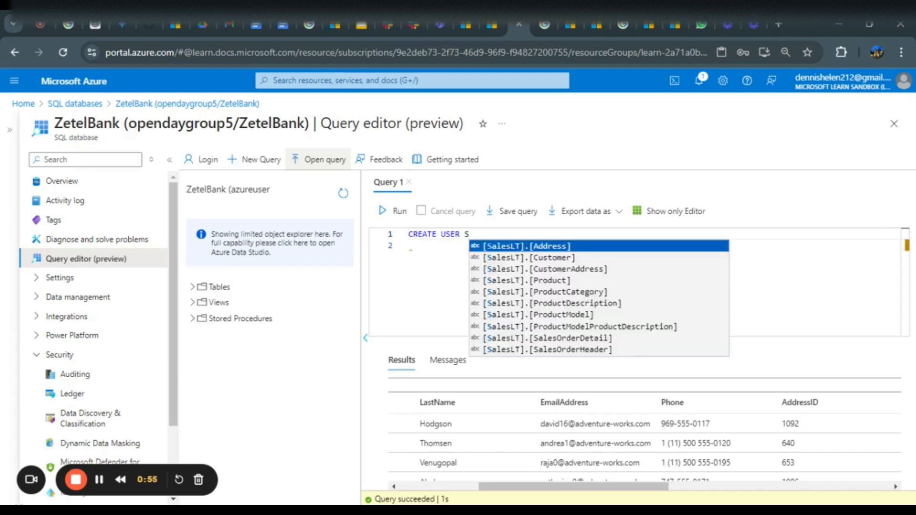
{"action": "type", "text": "ervice"}
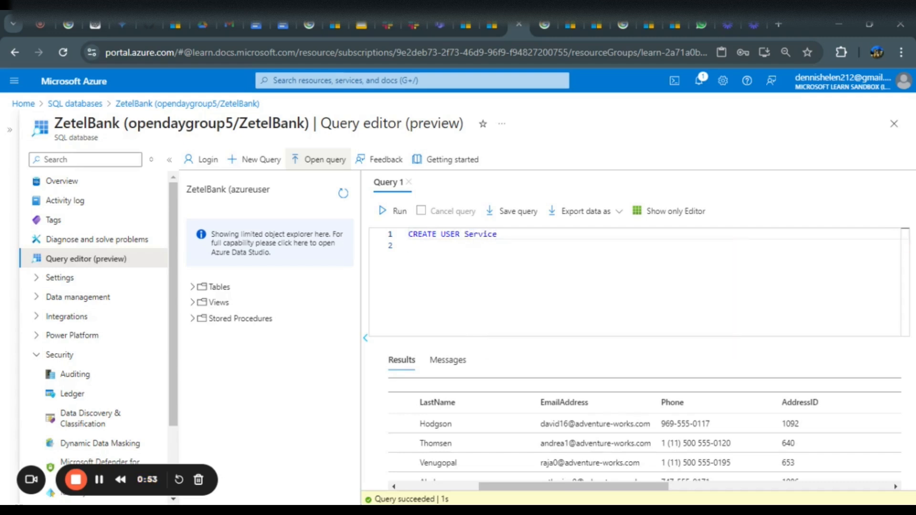
{"action": "type", "text": "Head WITHOUT LOG"}
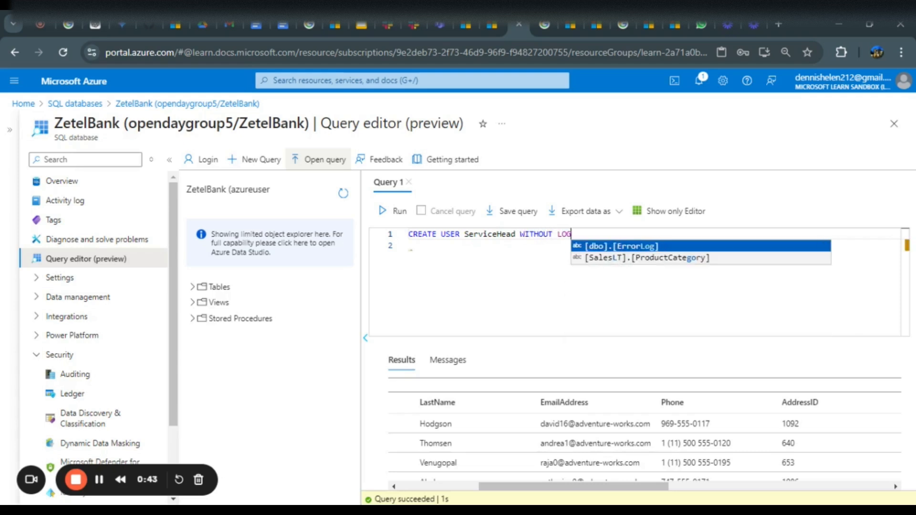
{"action": "type", "text": "IB"}
{"action": "key", "text": "BackSpace"}
{"action": "type", "text": "N"}
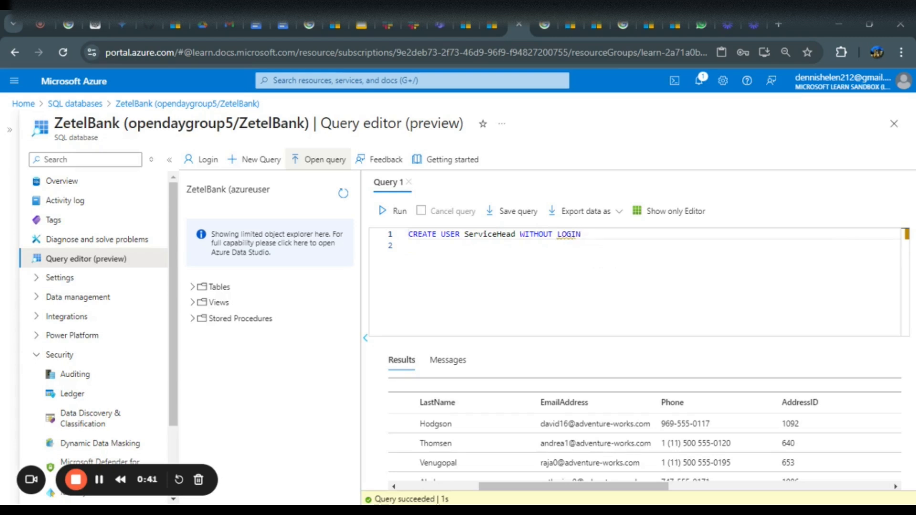
{"action": "type", "text": ";"}
{"action": "key", "text": "Return"}
{"action": "type", "text": "GO"}
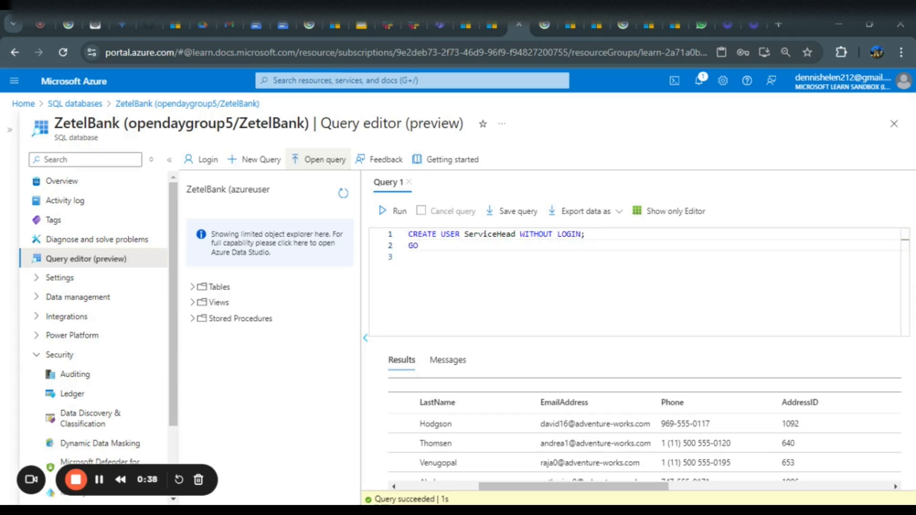
{"action": "left_click", "coordinate": [390, 212]}
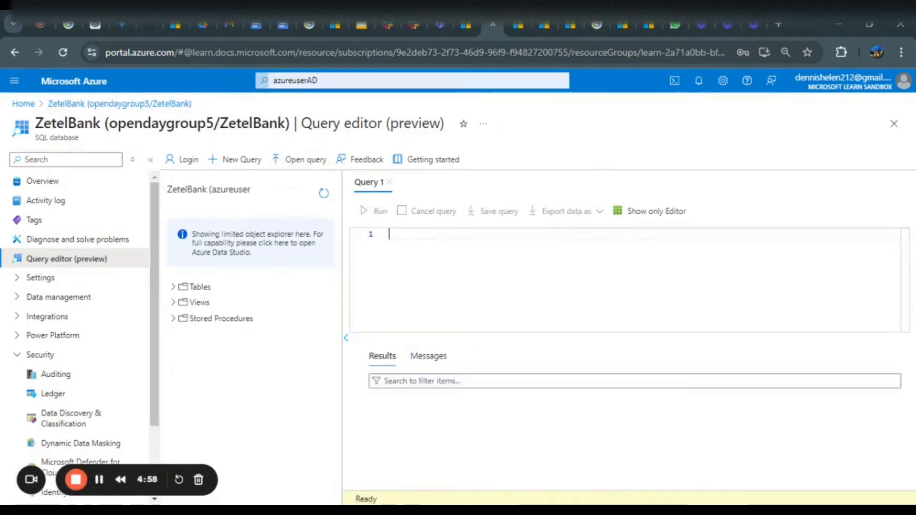
Write and run ALTER ROLE db_datareader ADD MEMBER serviceHead; to grant the user read access
{"action": "type", "text": "A"}
{"action": "key", "text": "Escape"}
{"action": "type", "text": "L"}
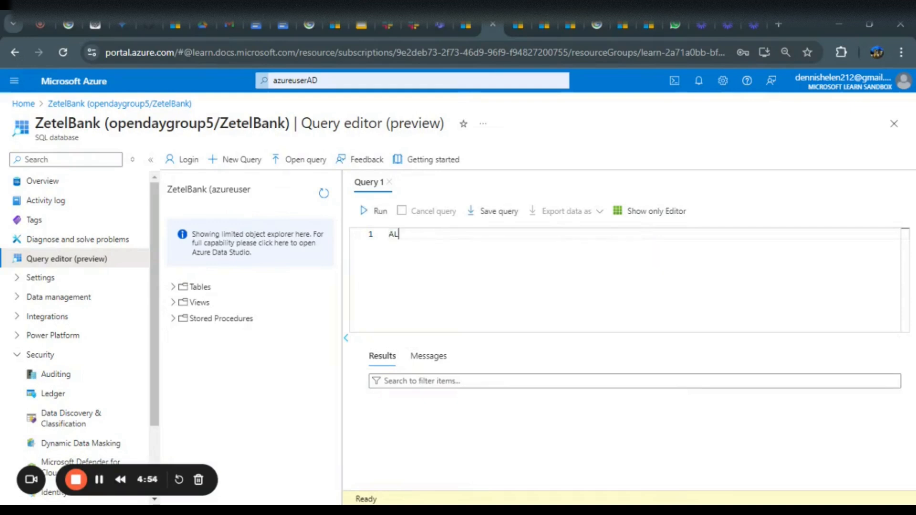
{"action": "type", "text": "R"}
{"action": "key", "text": "BackSpace"}
{"action": "type", "text": "TERR"}
{"action": "key", "text": "BackSpace"}
{"action": "type", "text": "ROLE"}
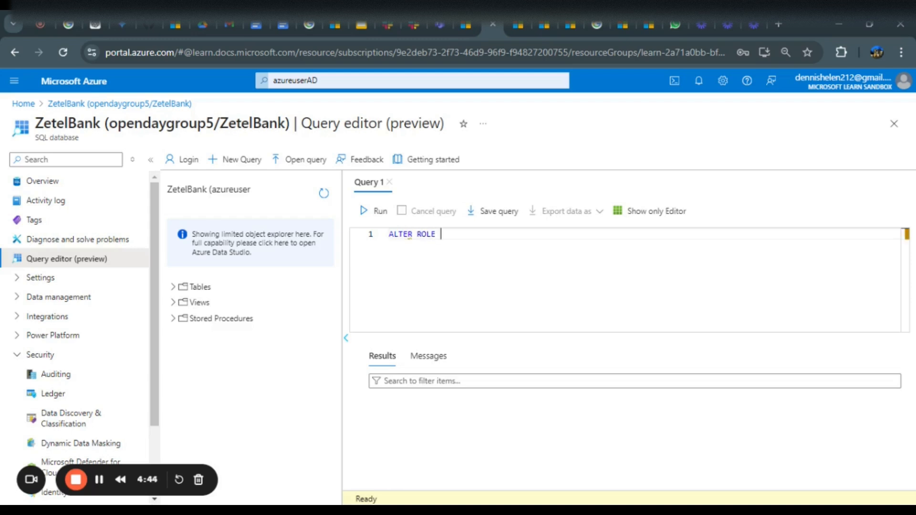
{"action": "type", "text": " db_datareader "}
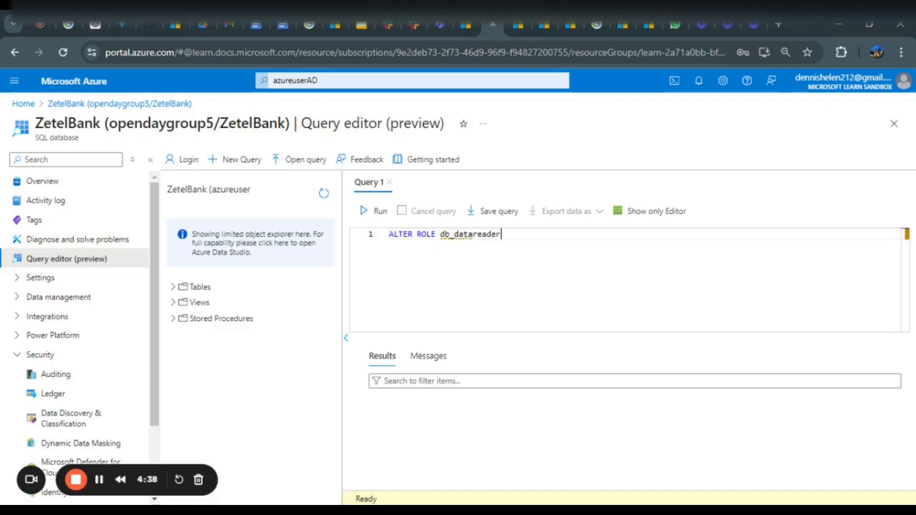
{"action": "type", "text": "ADD MEMBER"}
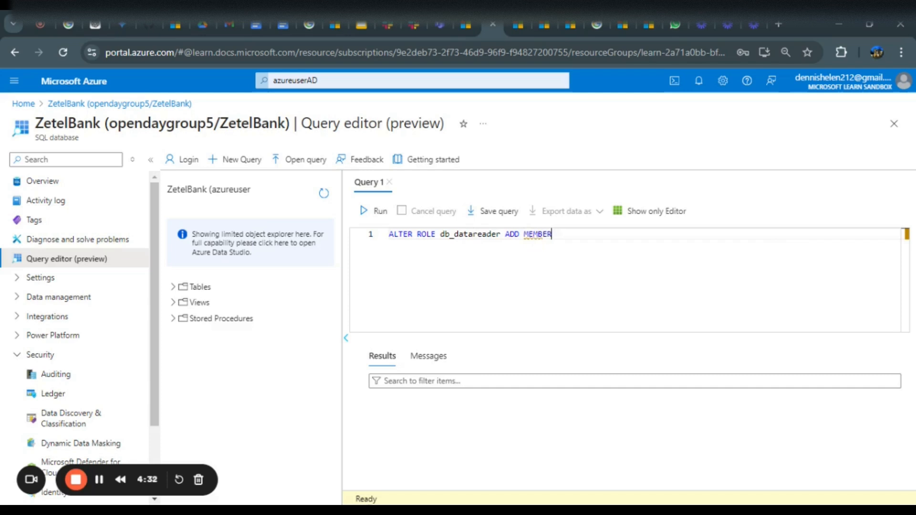
{"action": "type", "text": " serviceH"}
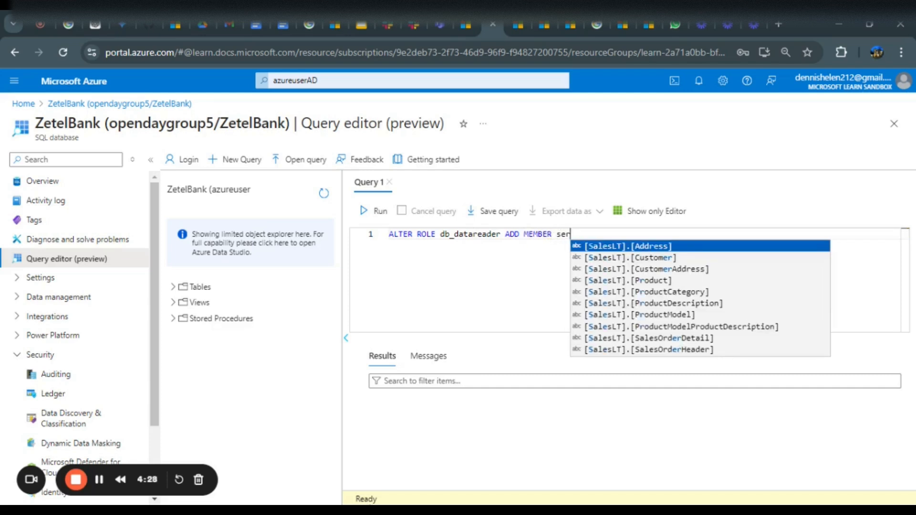
{"action": "type", "text": "ead"}
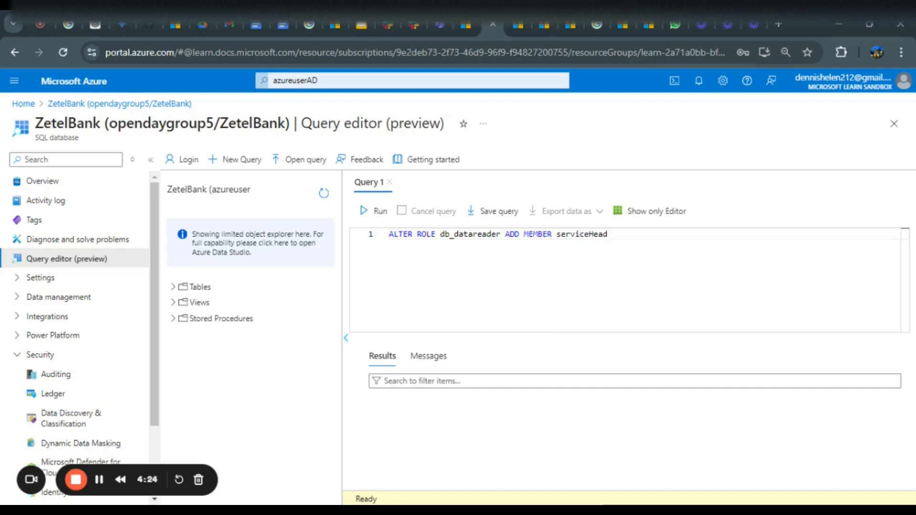
{"action": "type", "text": ";"}
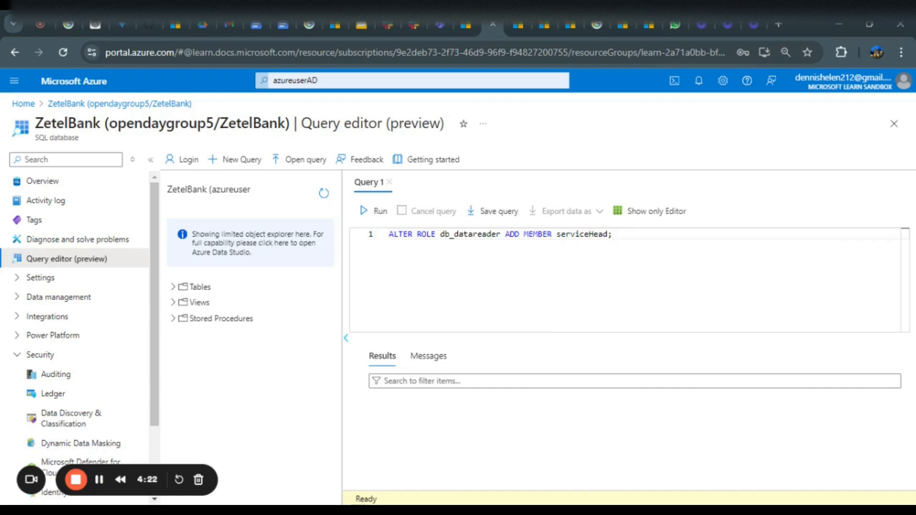
{"action": "left_click", "coordinate": [379, 211]}
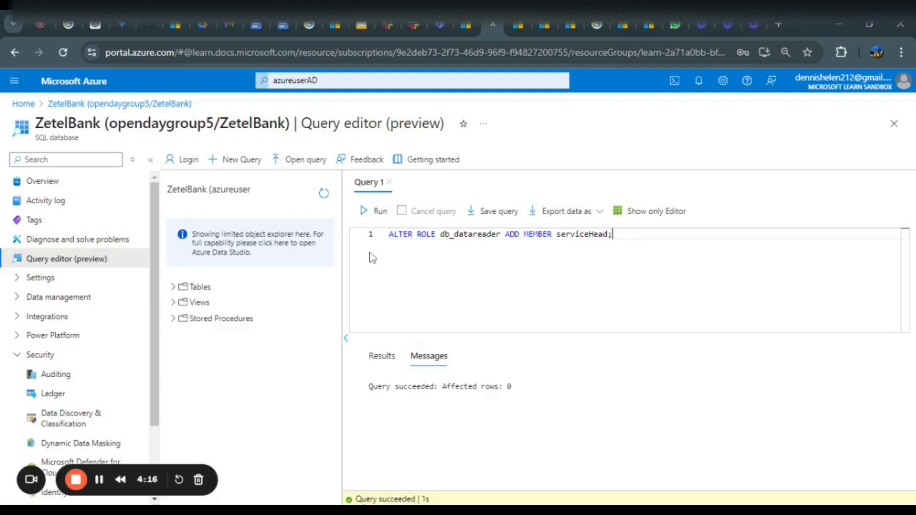
Clear the editor and start a script with EXECUTE AS USER = 'ServiceHead';
{"action": "key", "text": "ctrl+a"}
{"action": "key", "text": "BackSpace"}
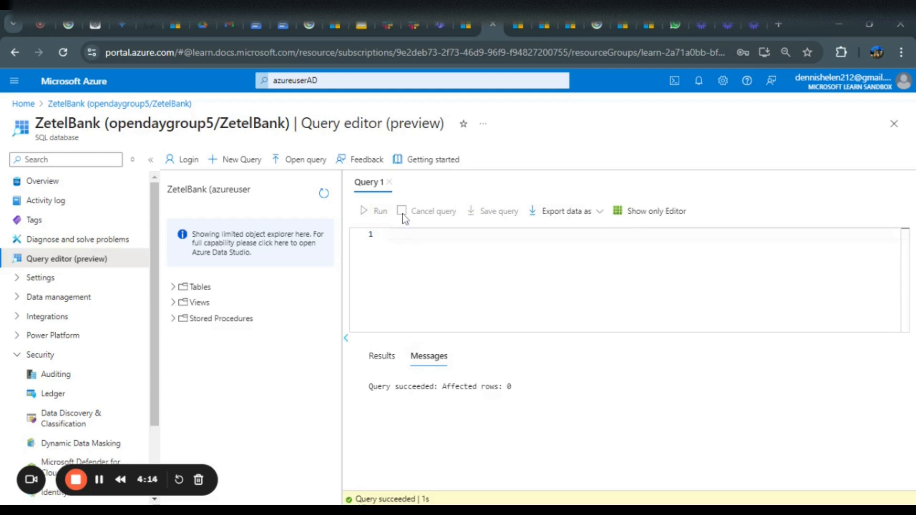
{"action": "type", "text": "EXECUTE AS USER ="}
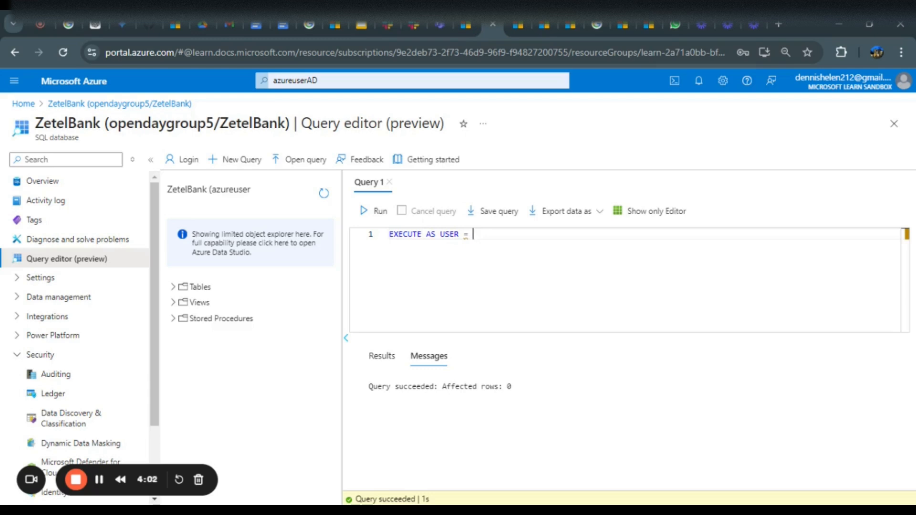
{"action": "type", "text": " 'ServiceH"}
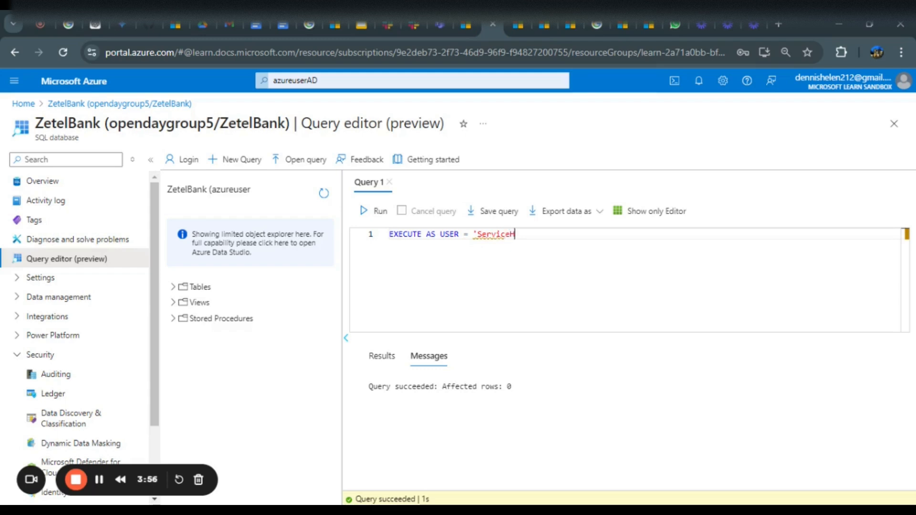
{"action": "type", "text": "ead';"}
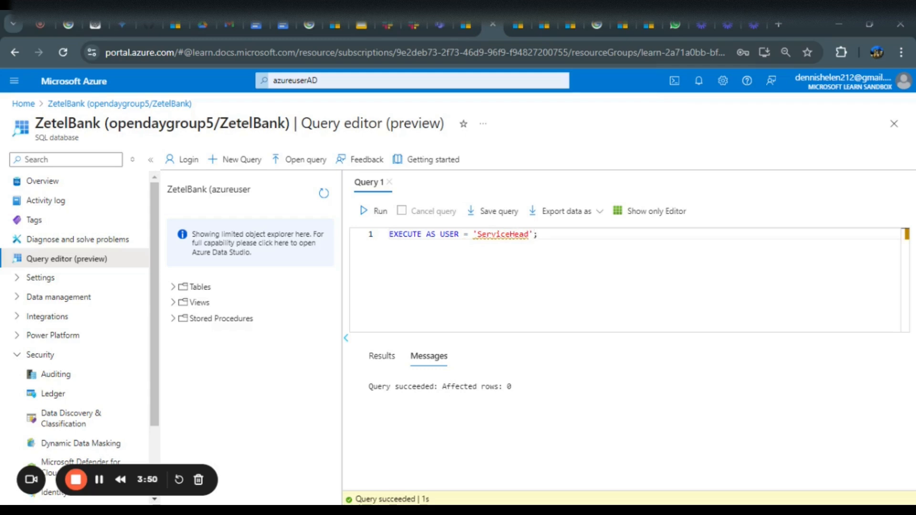
Paste the customer join query after the EXECUTE AS line, append REVERT;, run the script, and browse the masked result columns
{"action": "right_click", "coordinate": [394, 248]}
{"action": "left_click", "coordinate": [421, 311]}
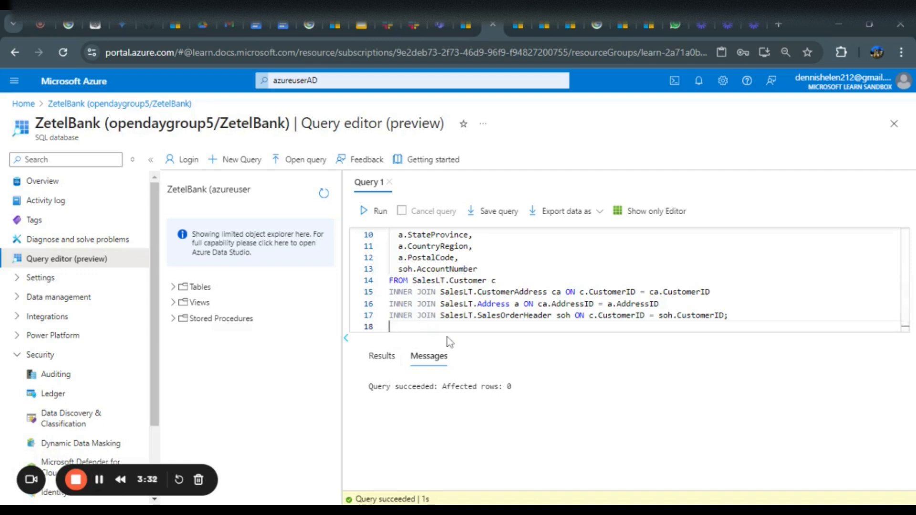
{"action": "key", "text": "Return"}
{"action": "type", "text": "REVERT"}
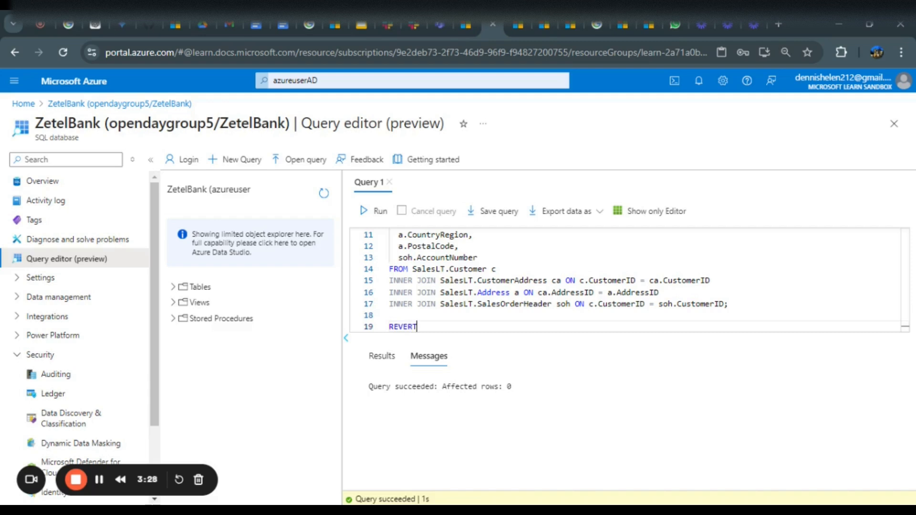
{"action": "type", "text": ";"}
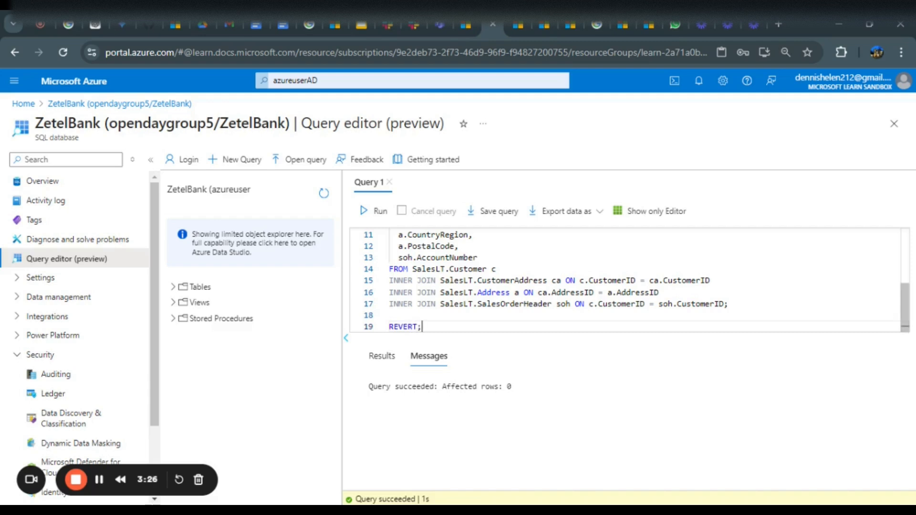
{"action": "left_click", "coordinate": [372, 213]}
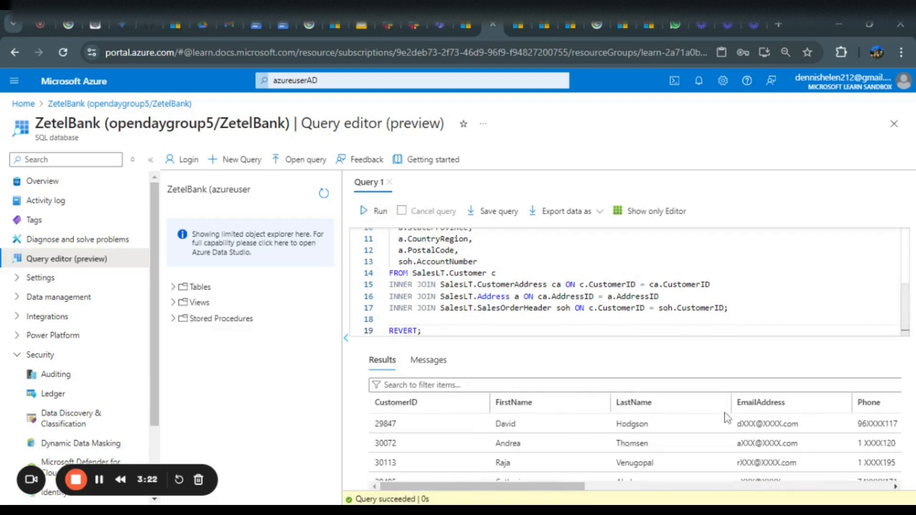
{"action": "scroll", "coordinate": [728, 436], "scroll_direction": "right", "scroll_amount": 5}
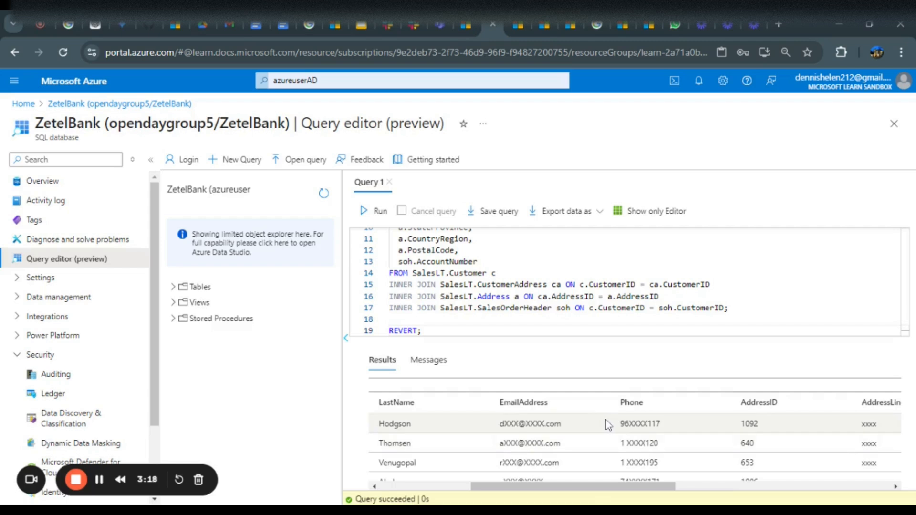
{"action": "scroll", "coordinate": [606, 420], "scroll_direction": "right", "scroll_amount": 3}
{"action": "scroll", "coordinate": [714, 437], "scroll_direction": "right", "scroll_amount": 4}
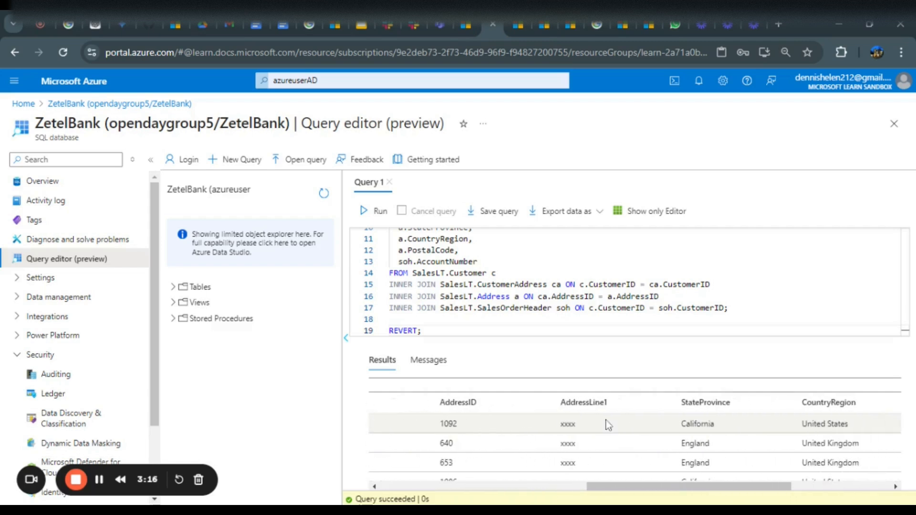
{"action": "scroll", "coordinate": [714, 437], "scroll_direction": "right", "scroll_amount": 4}
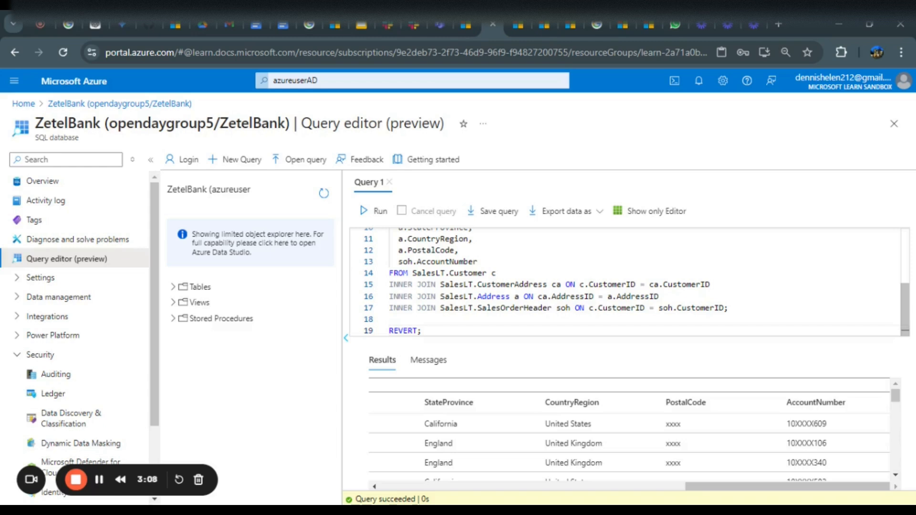
Replace the script with DROP USER ServiceHead; and run it, then clear the editor
{"action": "key", "text": "ctrl+a"}
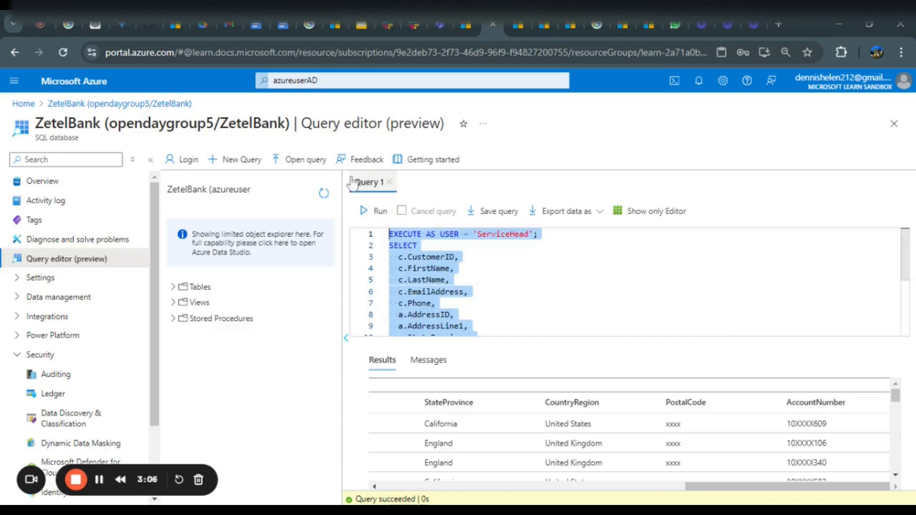
{"action": "key", "text": "BackSpace"}
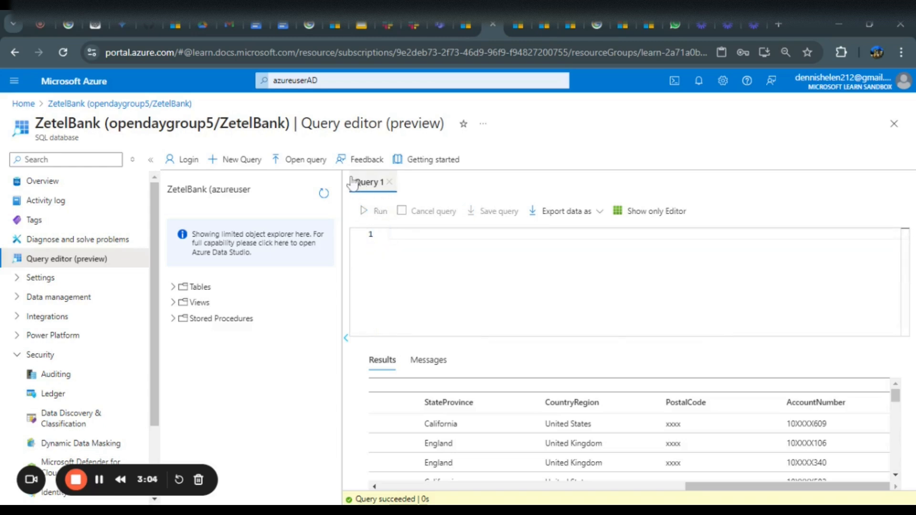
{"action": "type", "text": "DROP"}
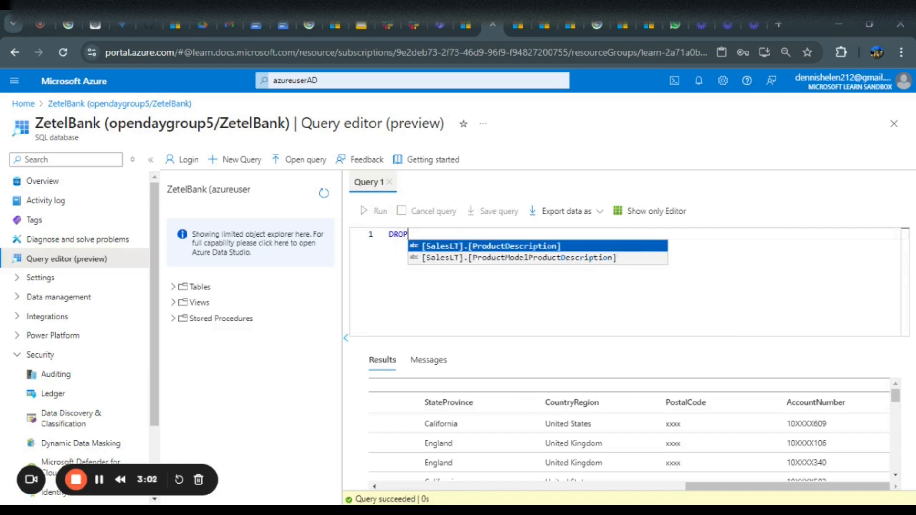
{"action": "type", "text": " USE"}
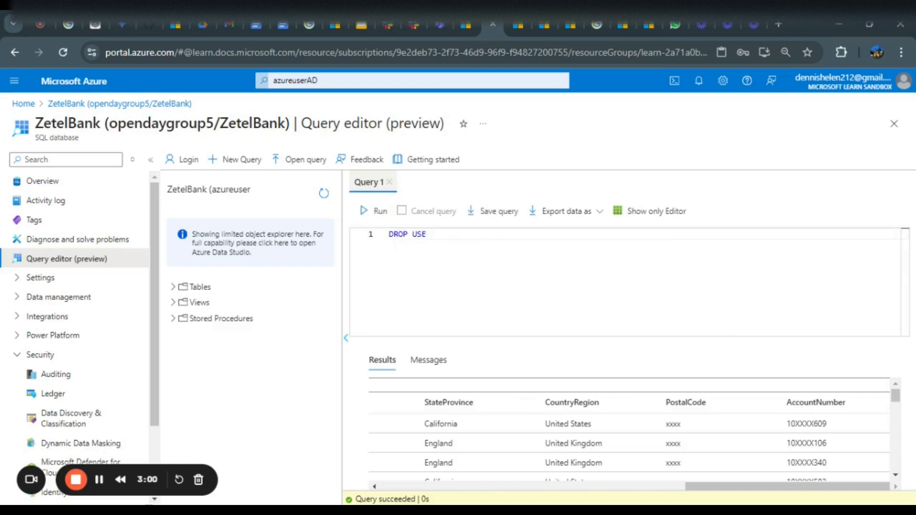
{"action": "type", "text": "R"}
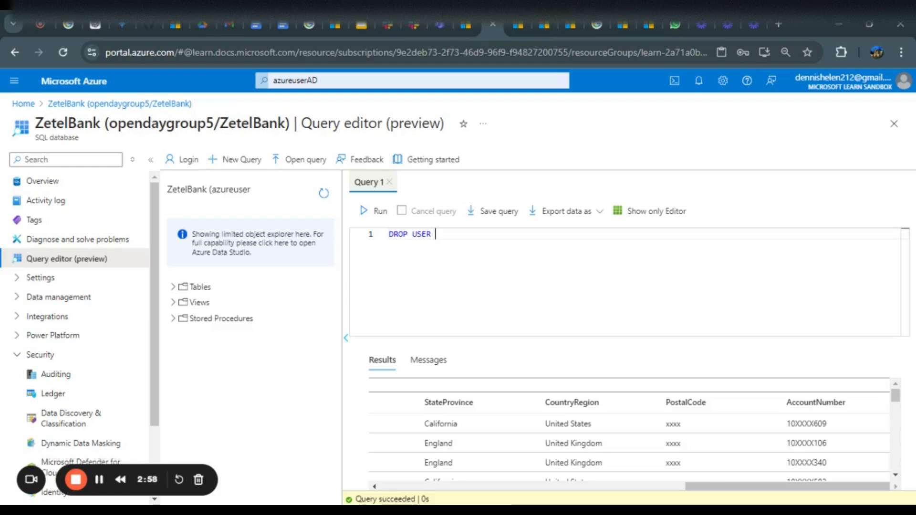
{"action": "type", "text": " Ser"}
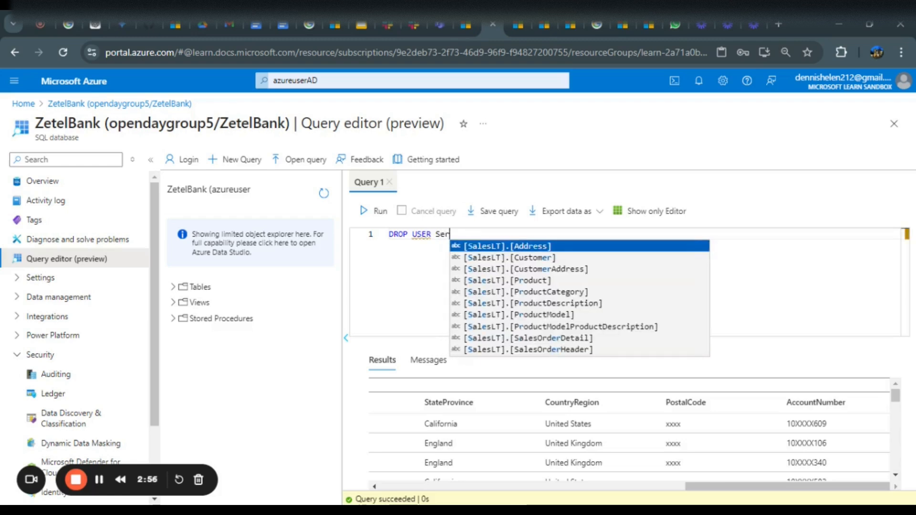
{"action": "type", "text": "vic"}
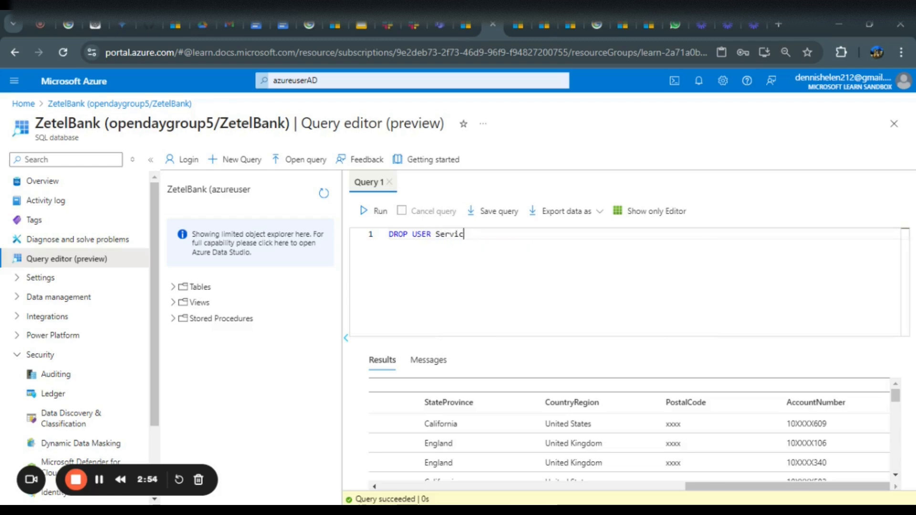
{"action": "type", "text": "eHea"}
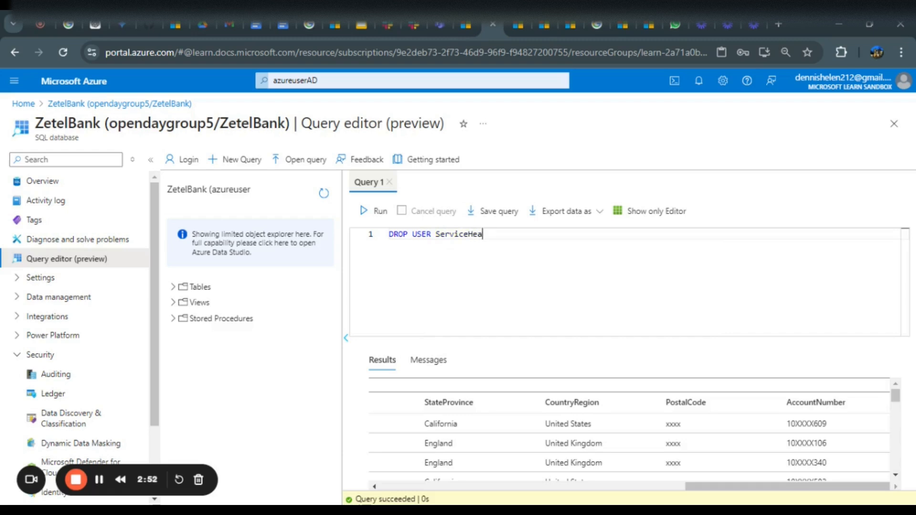
{"action": "type", "text": "d;"}
{"action": "left_click", "coordinate": [379, 212]}
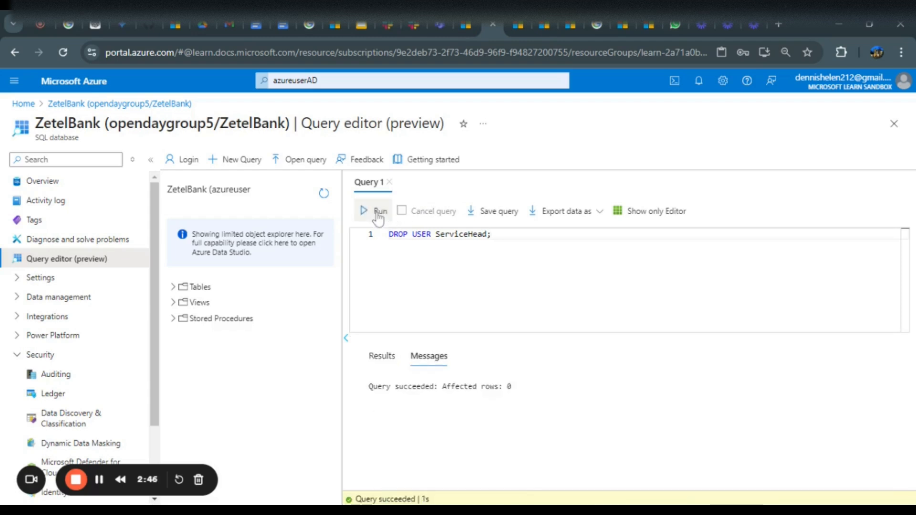
{"action": "key", "text": "ctrl+a"}
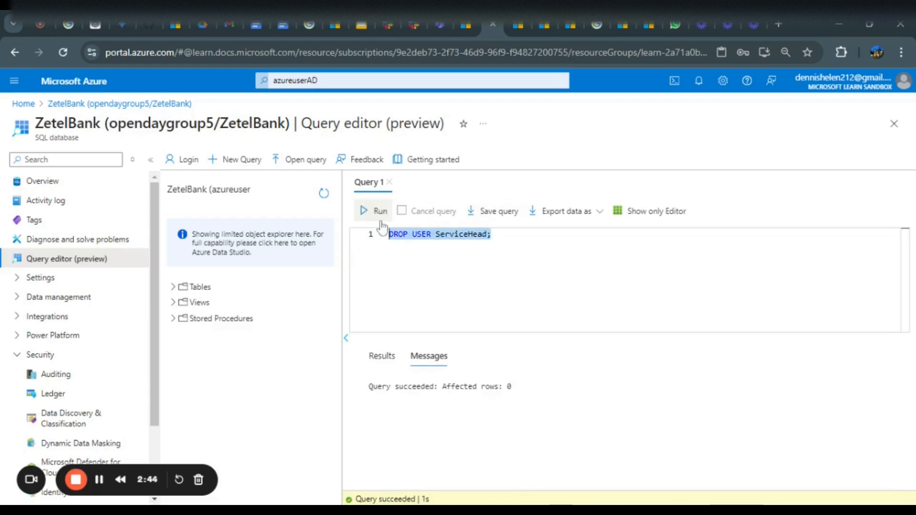
{"action": "key", "text": "BackSpace"}
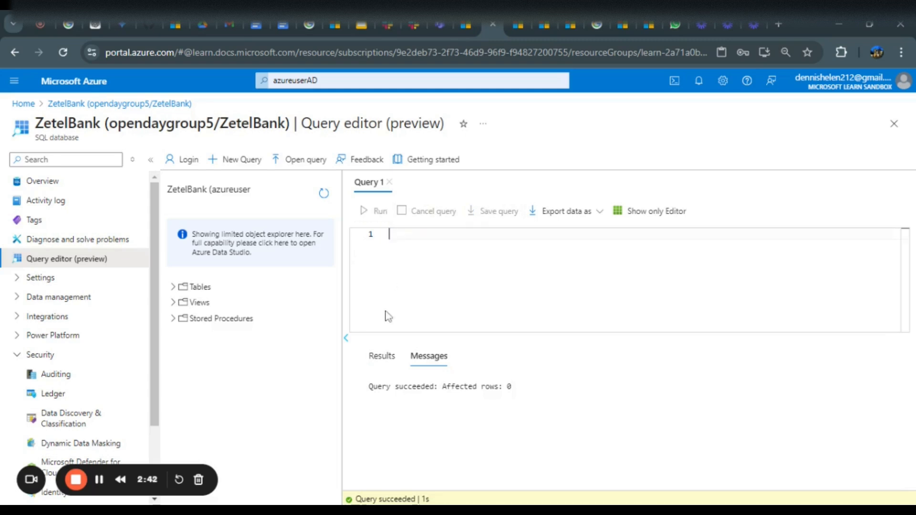